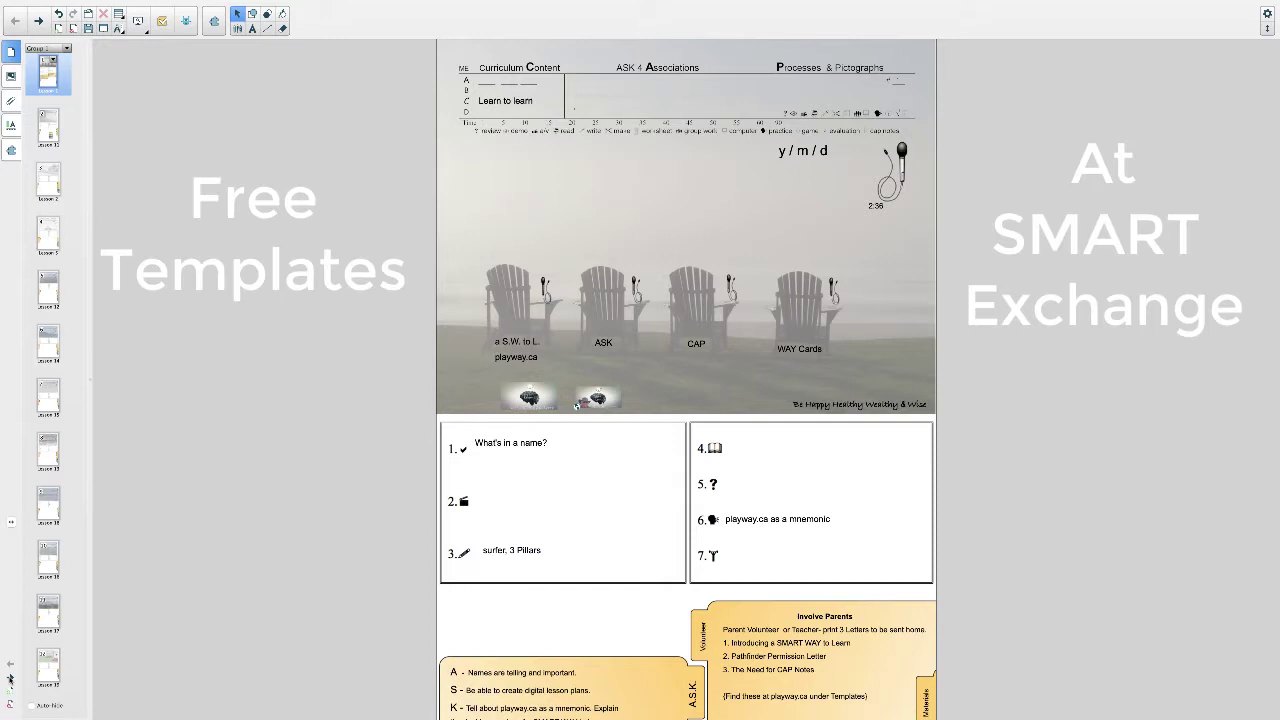
Step through the background templates, from rocky beach and lighthouse through winter scenes to the turtle and yacht pages.
{"action": "key", "text": "Page_Down"}
{"action": "key", "text": "Page_Down"}
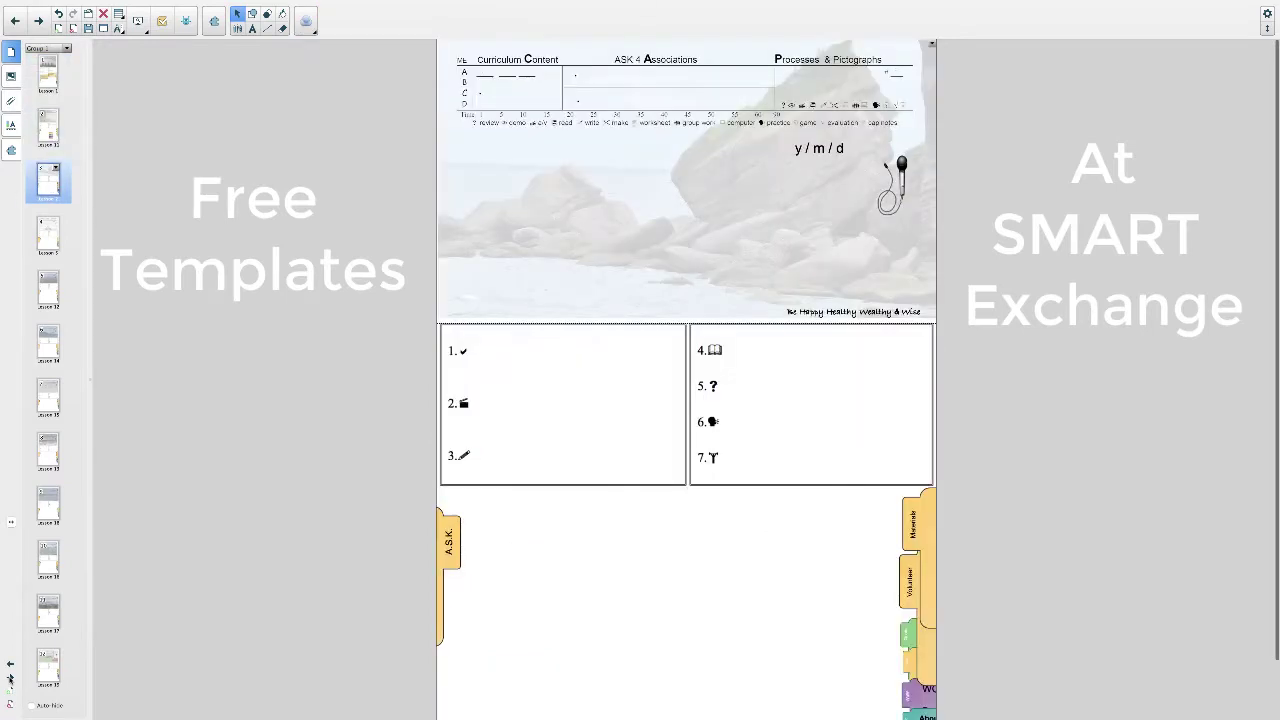
{"action": "key", "text": "Page_Down"}
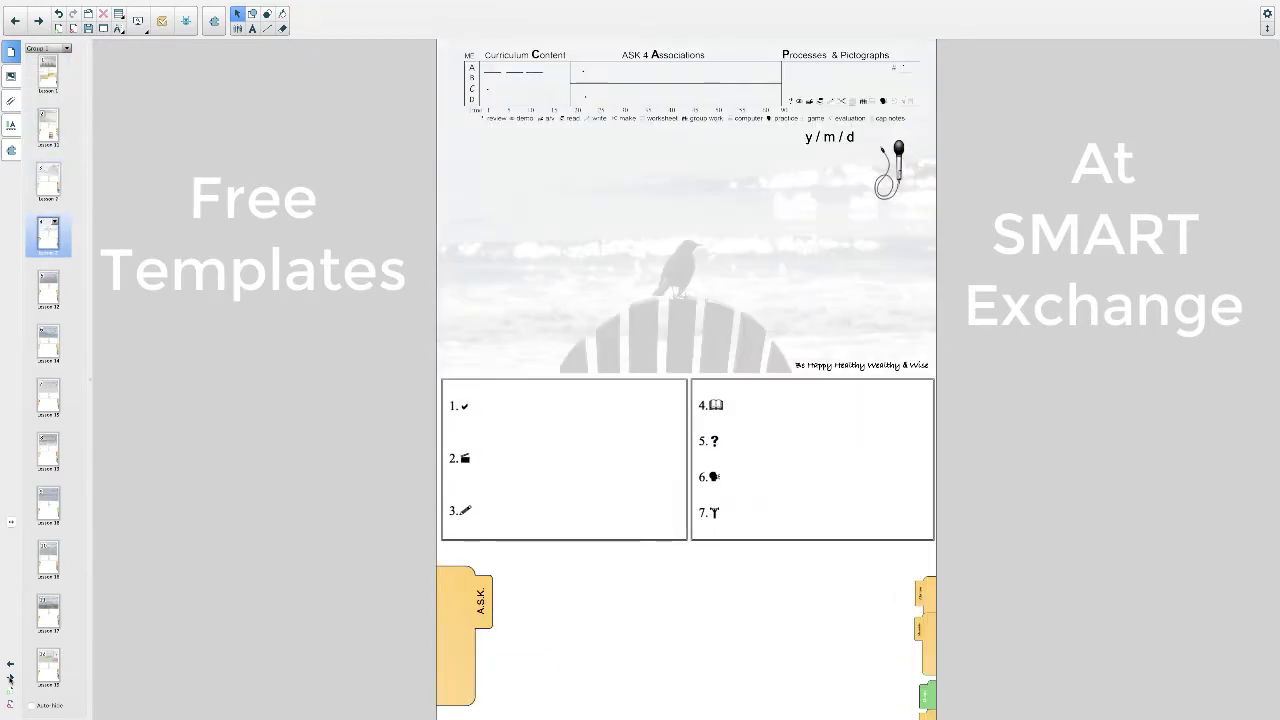
{"action": "key", "text": "Page_Down"}
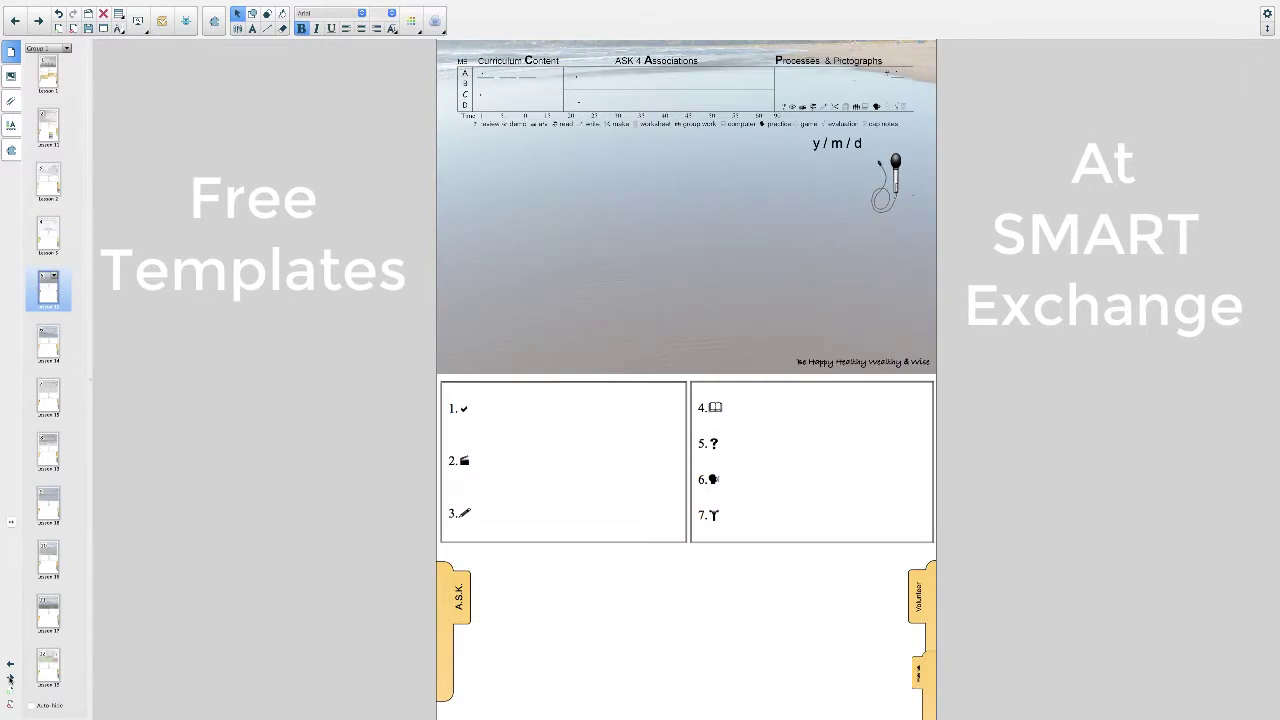
{"action": "key", "text": "Page_Down"}
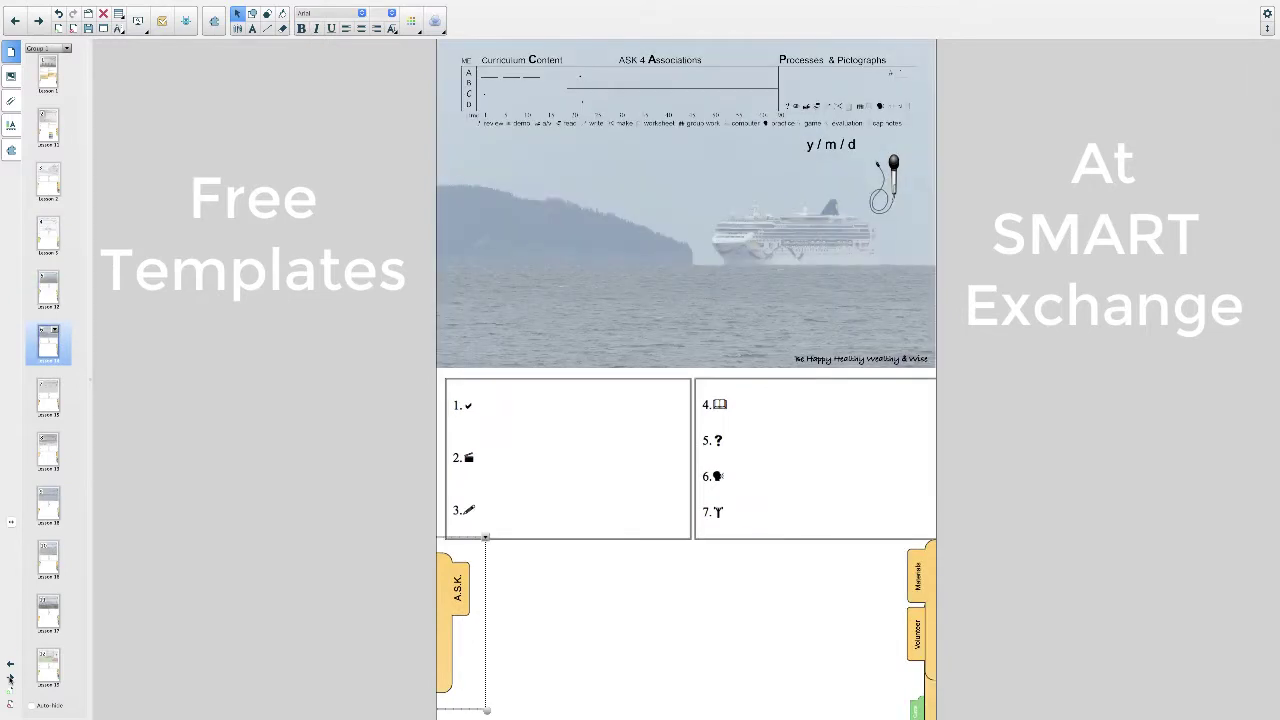
{"action": "key", "text": "Page_Down"}
{"action": "key", "text": "Page_Down"}
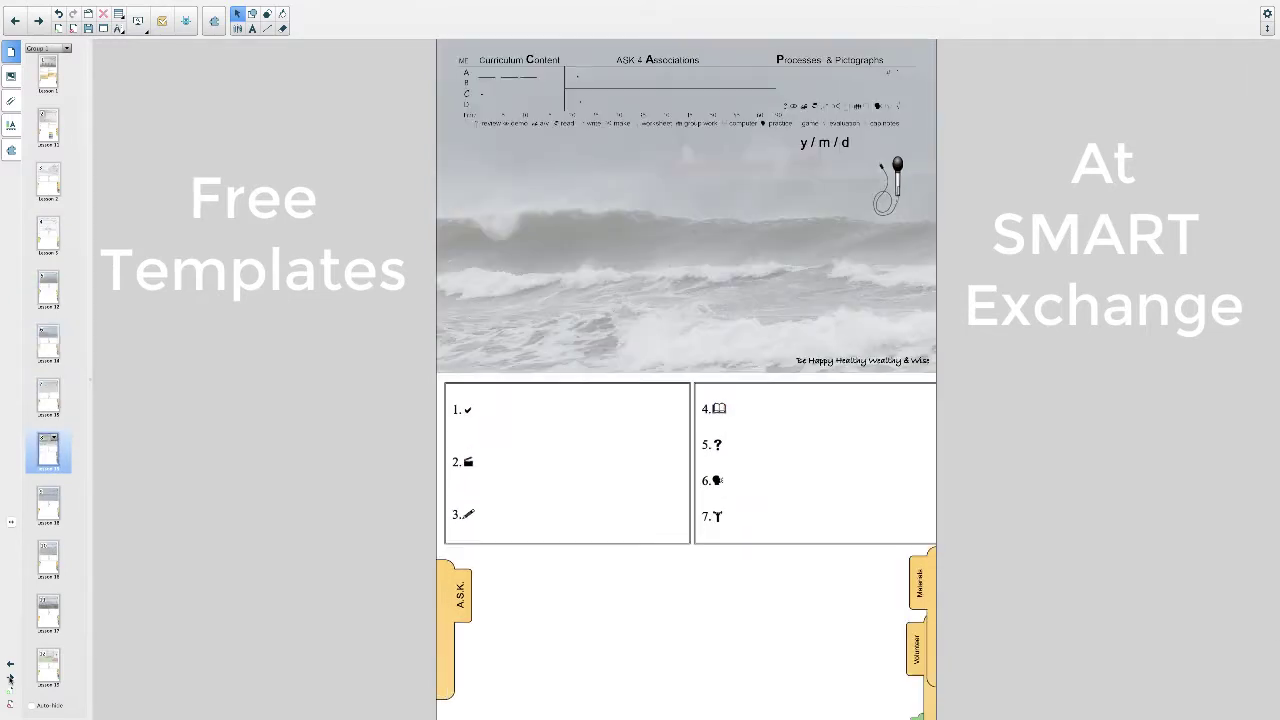
{"action": "key", "text": "Page_Down"}
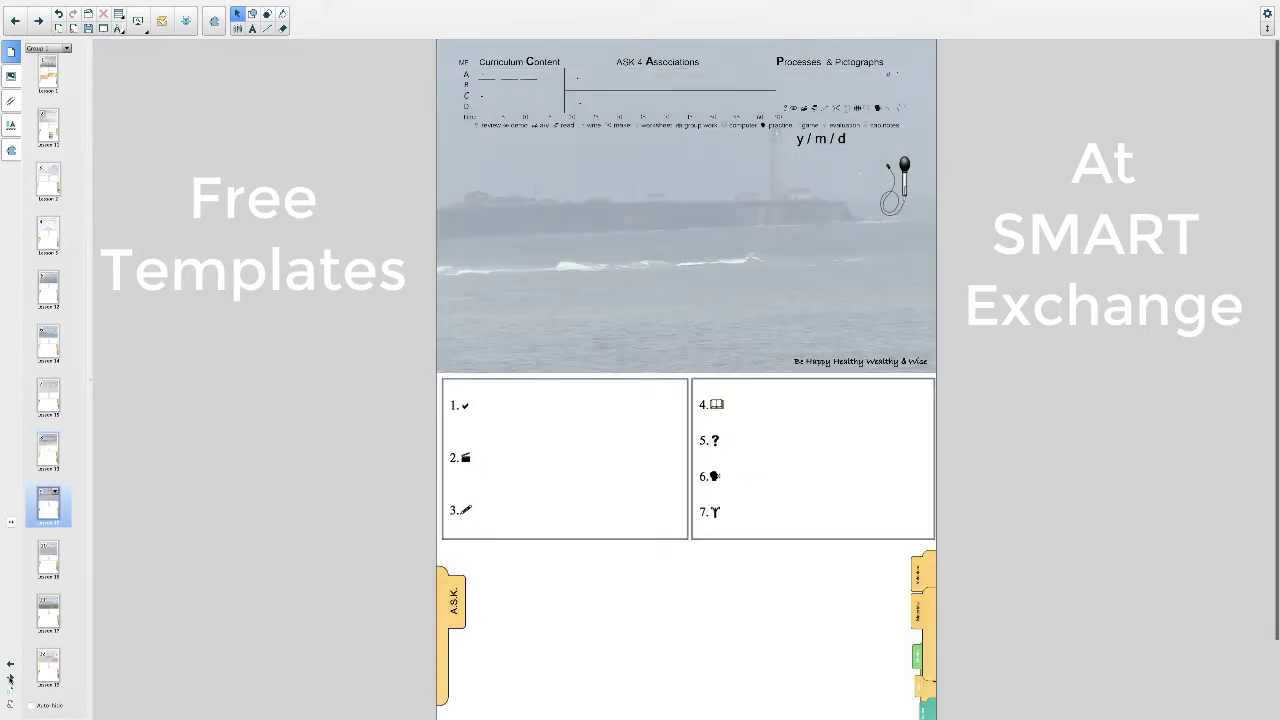
{"action": "key", "text": "Page_Down"}
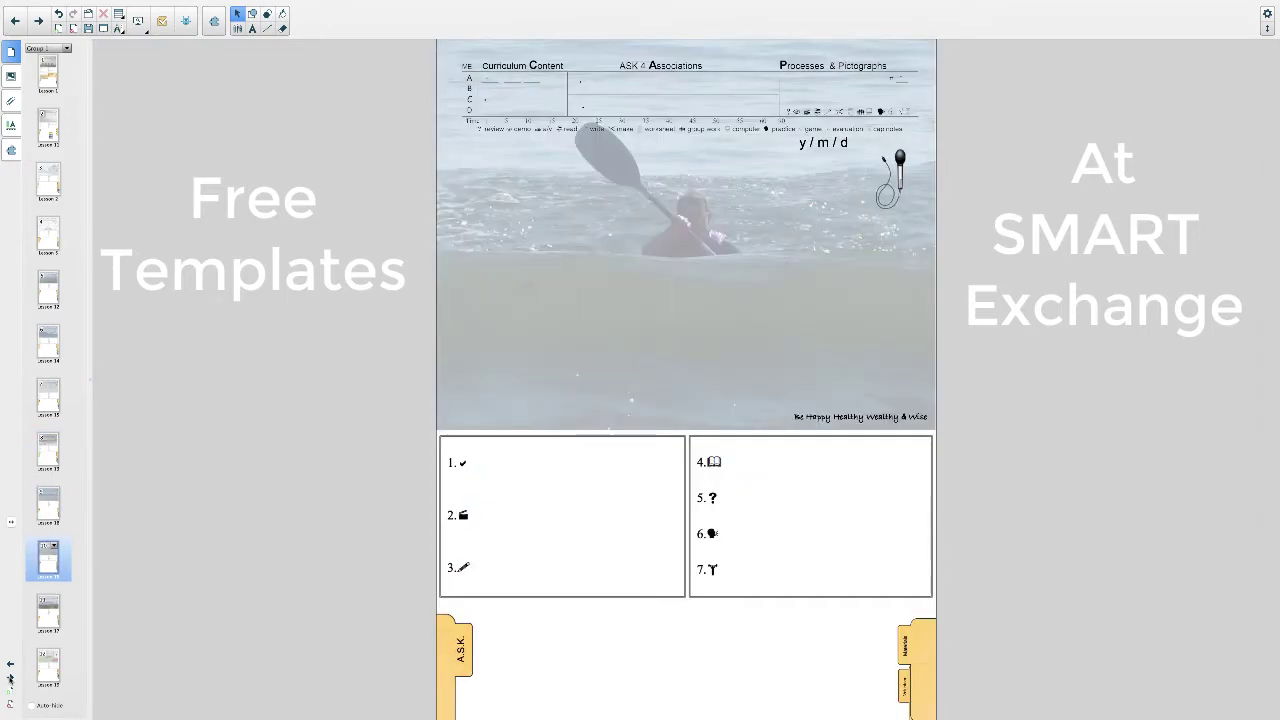
{"action": "key", "text": "Page_Down"}
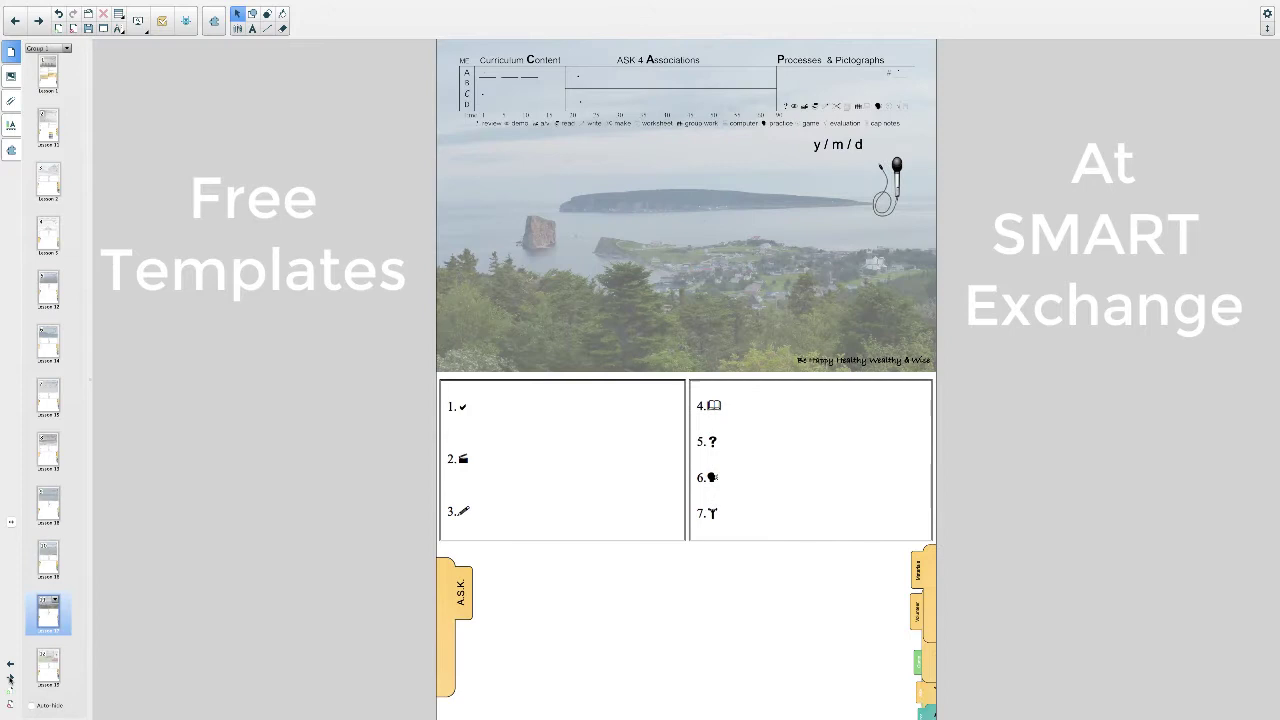
{"action": "key", "text": "Page_Down"}
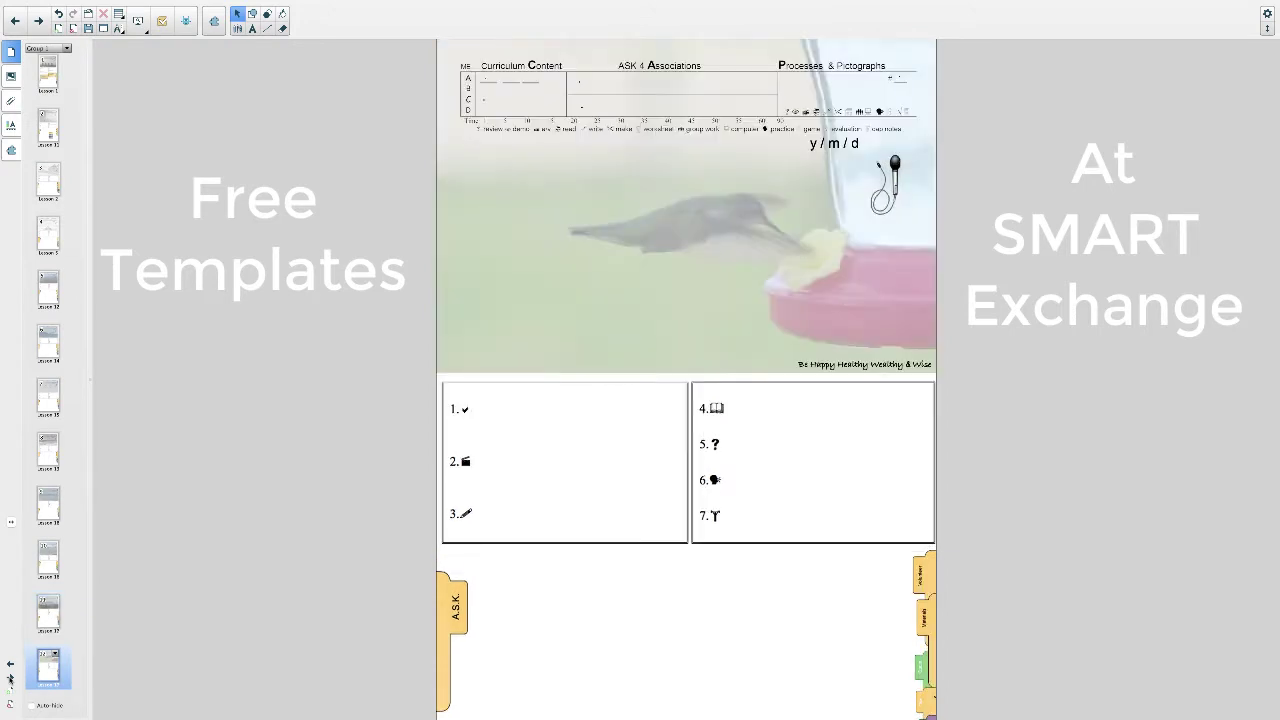
{"action": "key", "text": "Page_Down"}
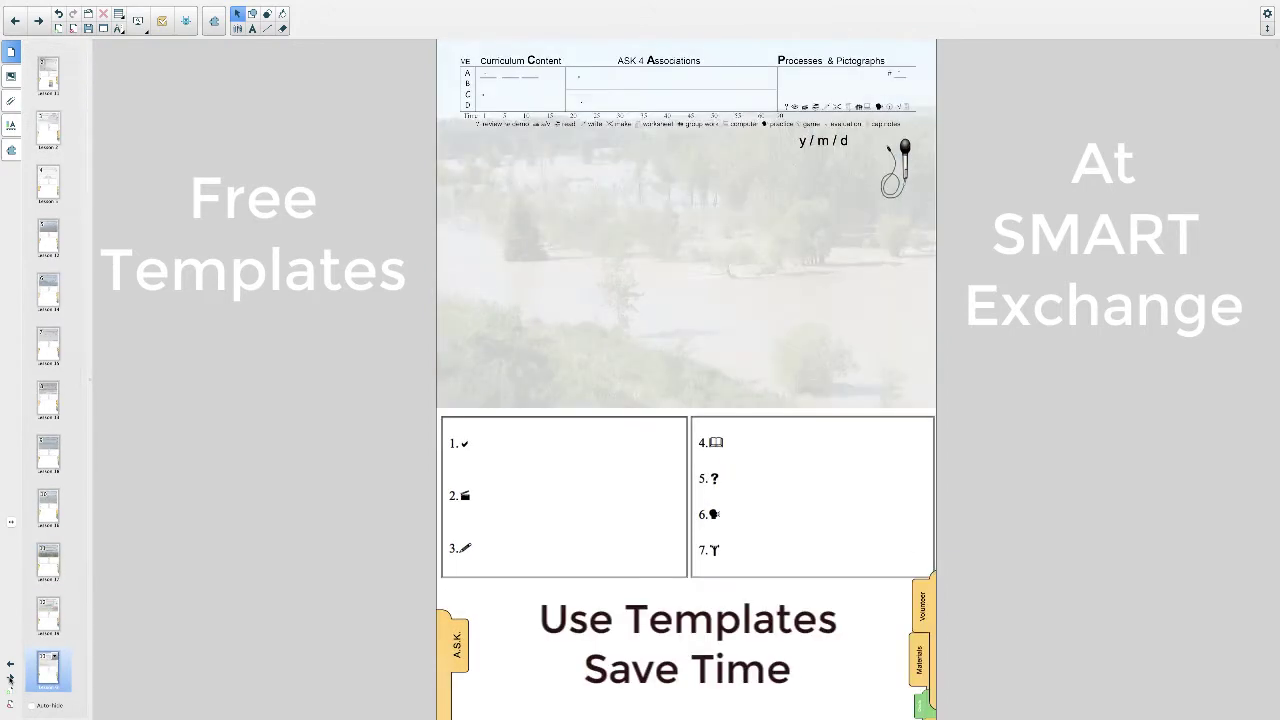
{"action": "key", "text": "Page_Down"}
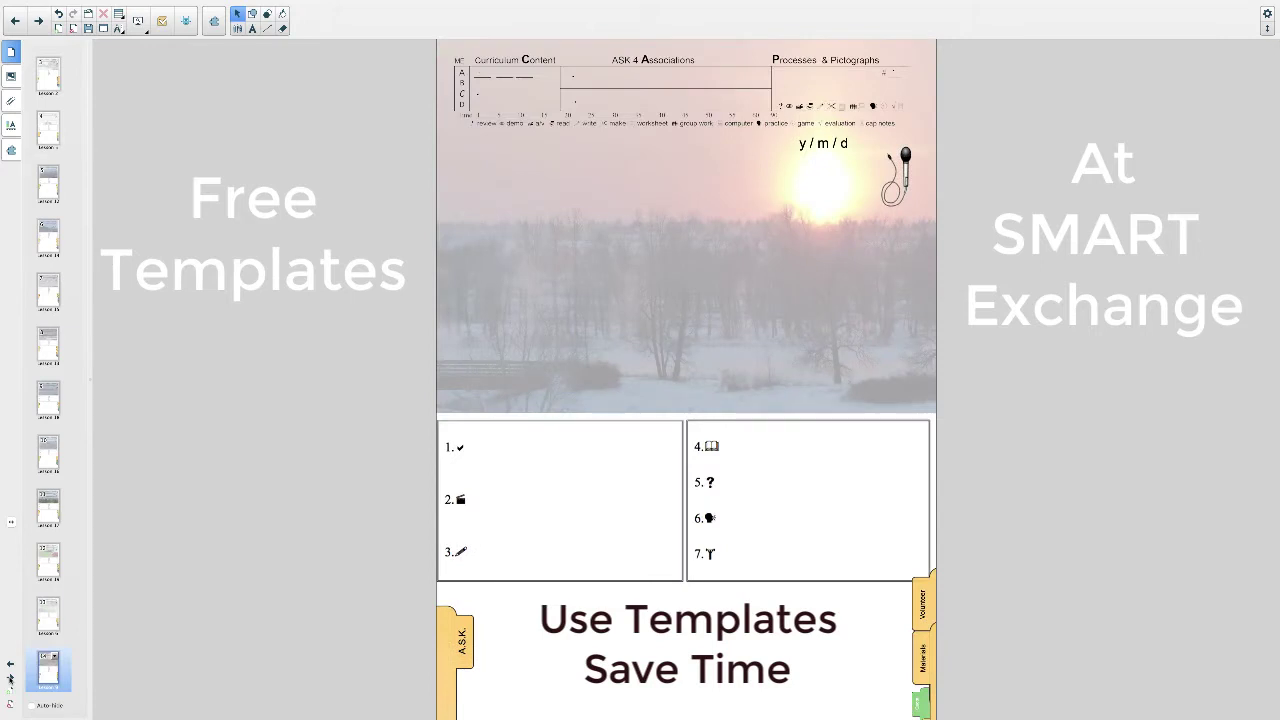
{"action": "key", "text": "Page_Down"}
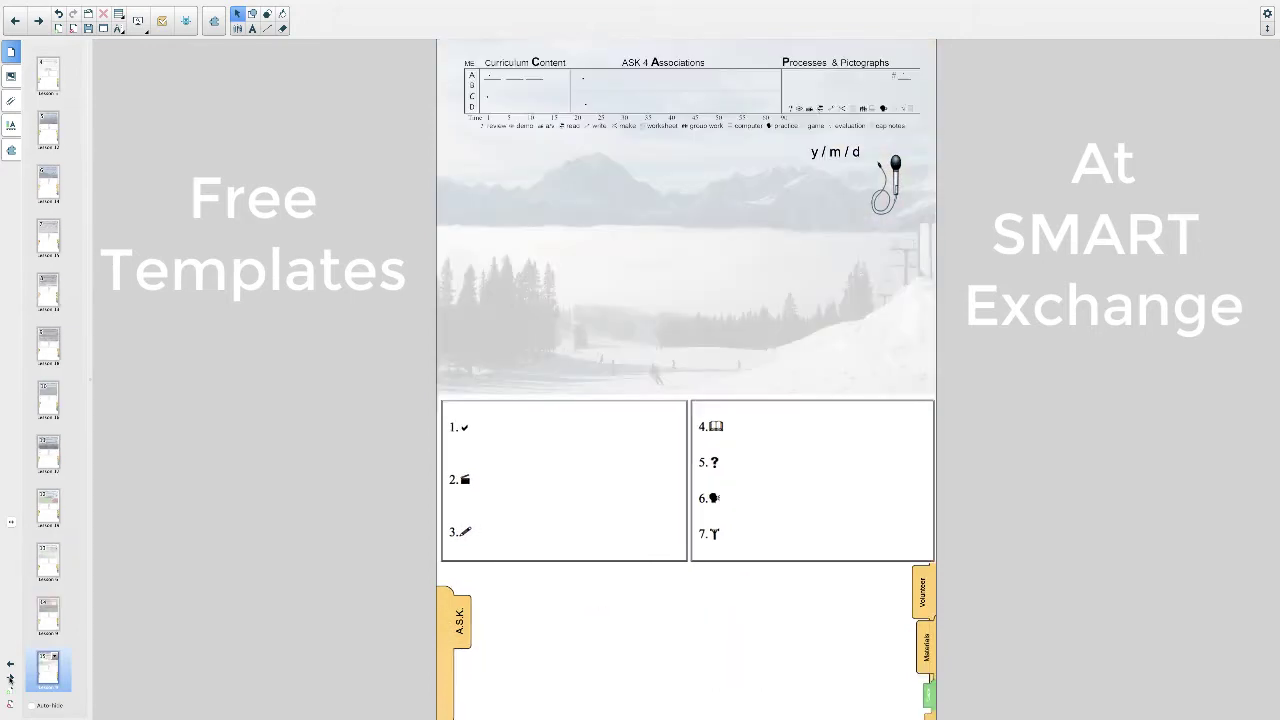
{"action": "key", "text": "Page_Down"}
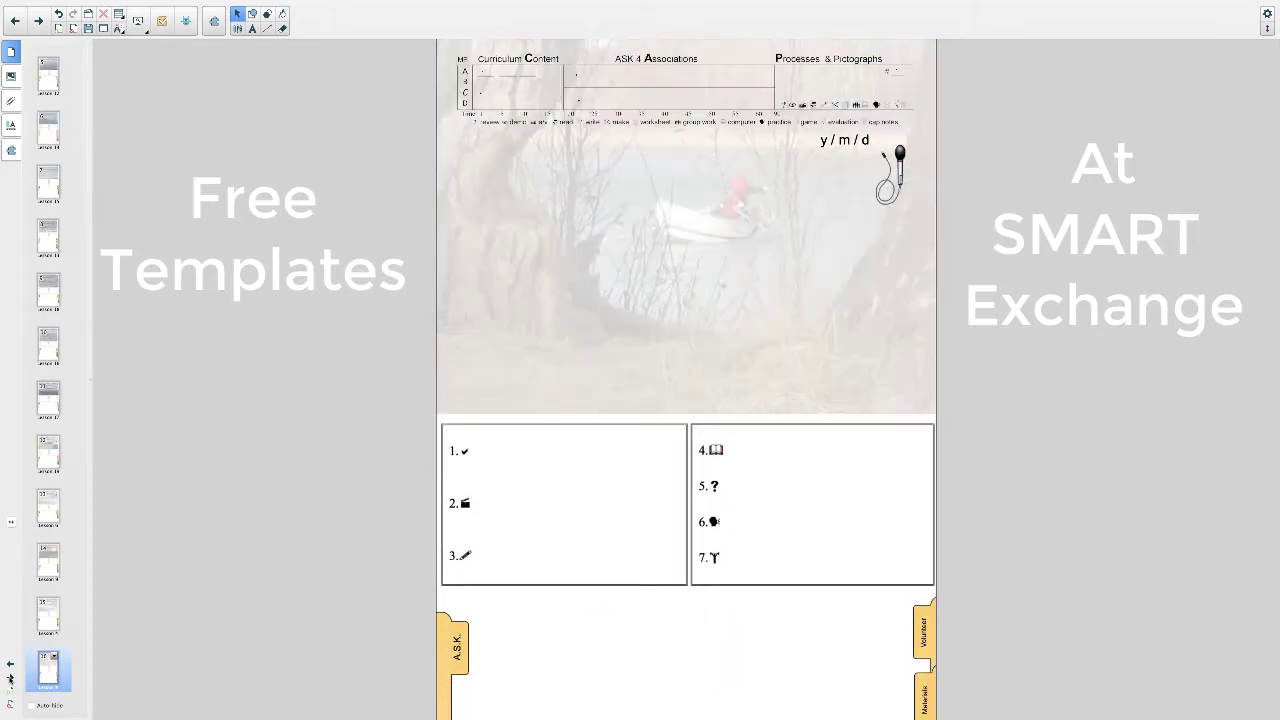
{"action": "key", "text": "Page_Down"}
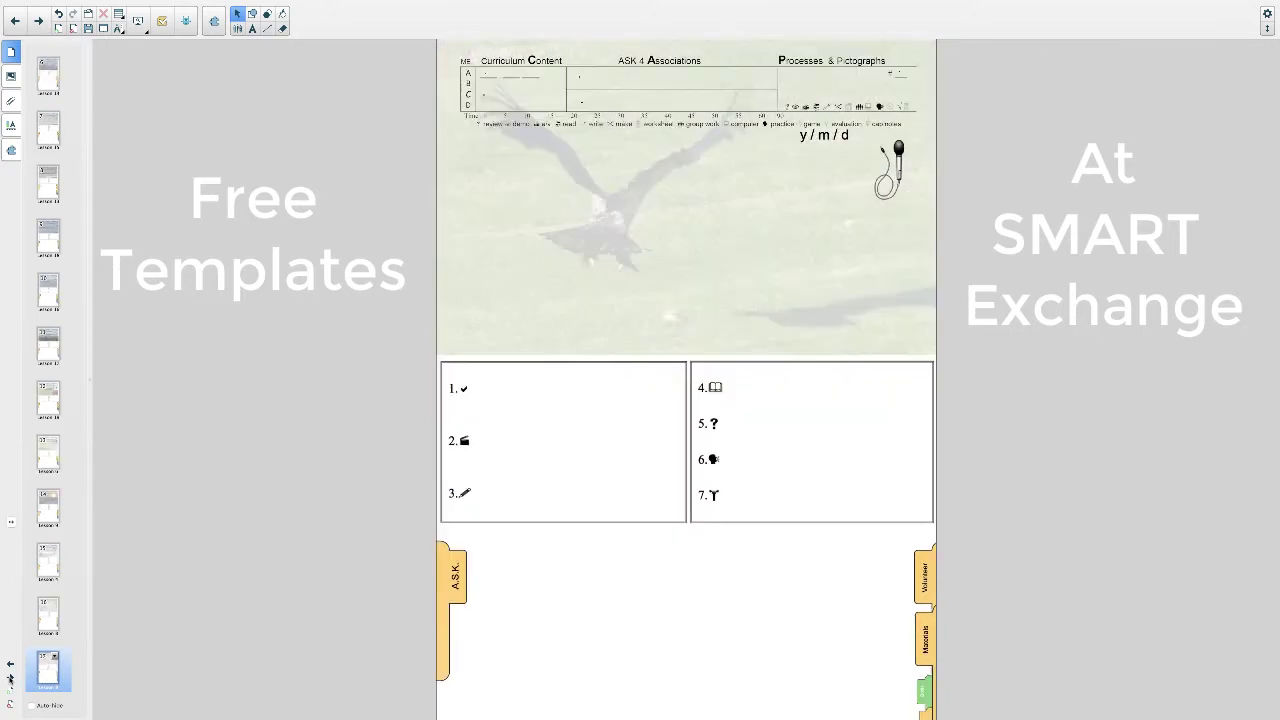
{"action": "key", "text": "Page_Down"}
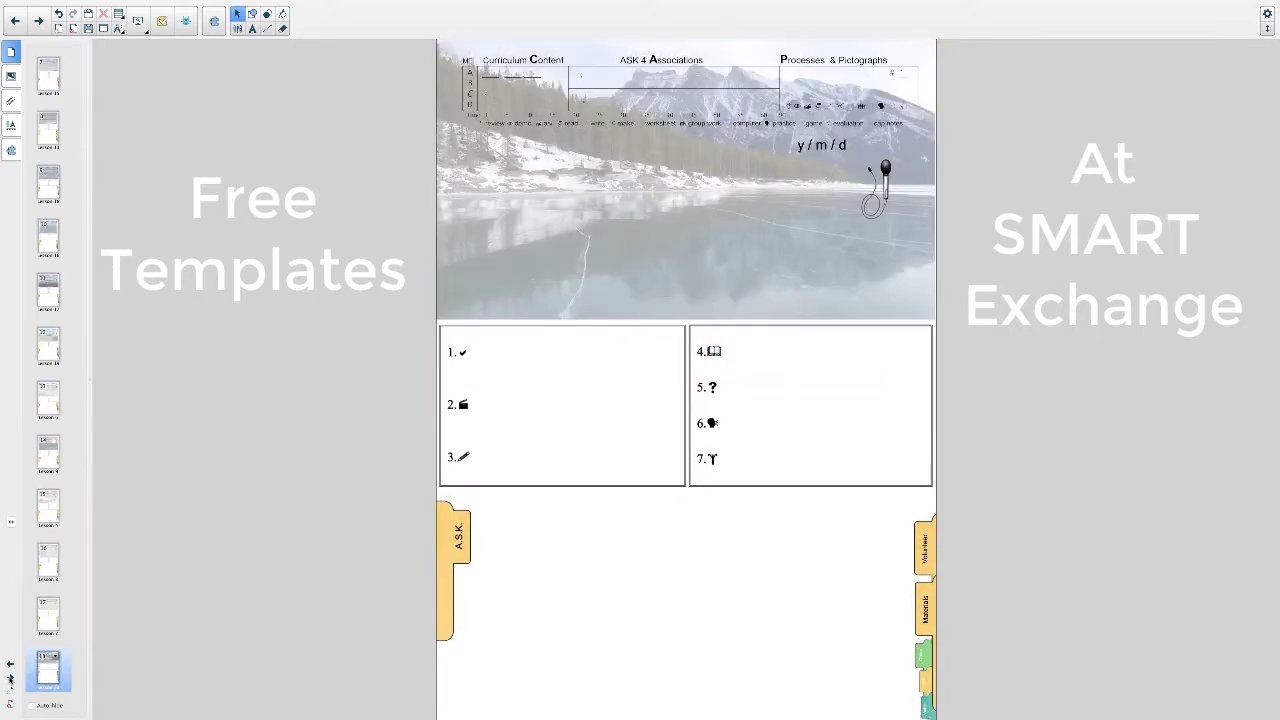
{"action": "key", "text": "Page_Down"}
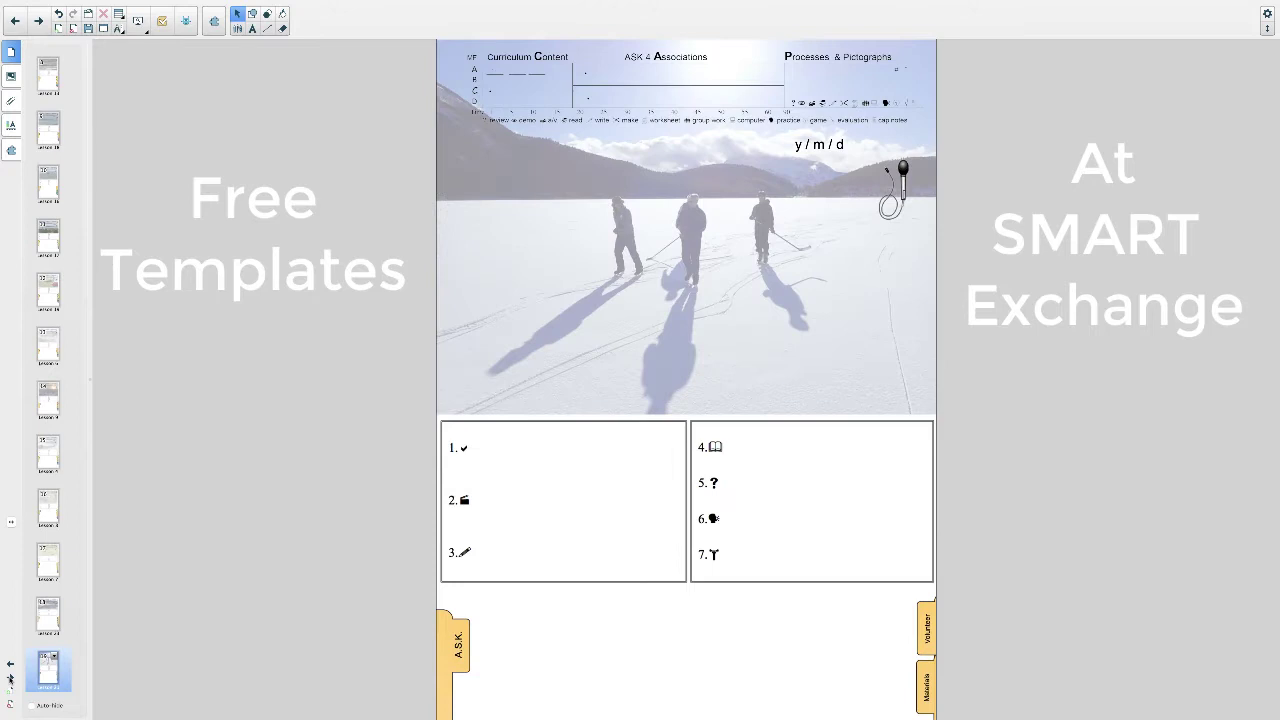
{"action": "key", "text": "Page_Down"}
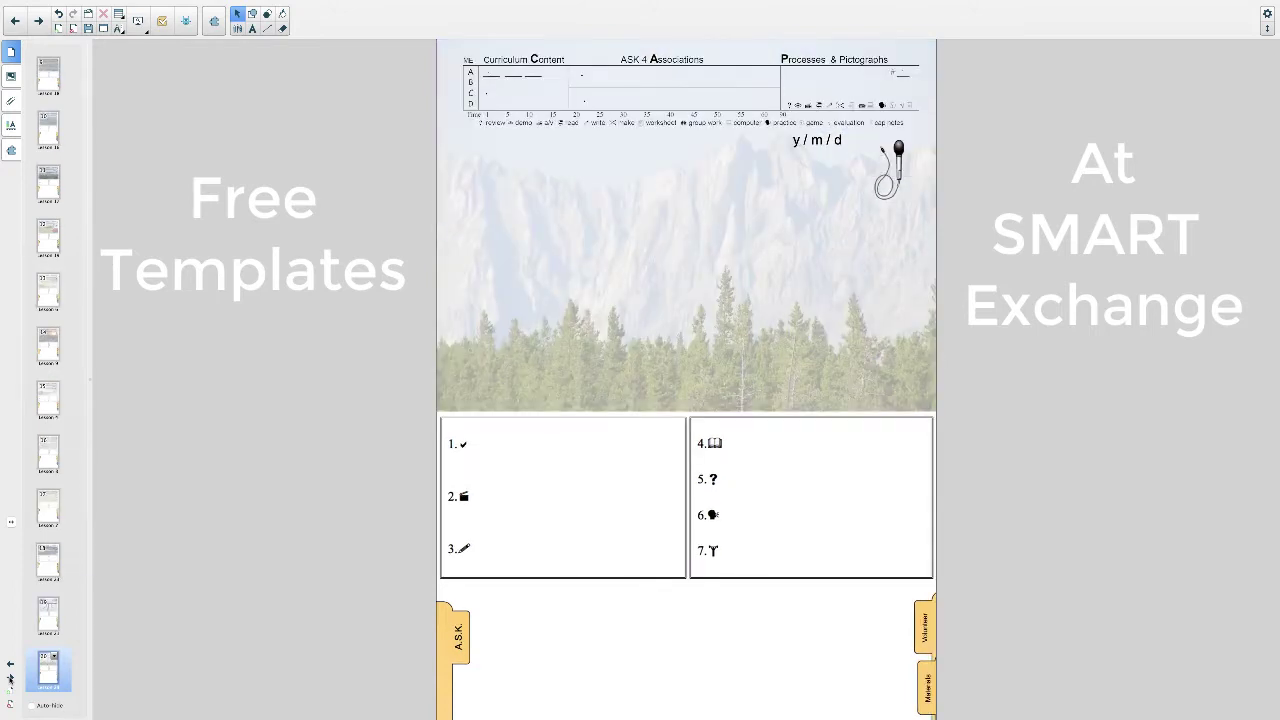
{"action": "key", "text": "Page_Down"}
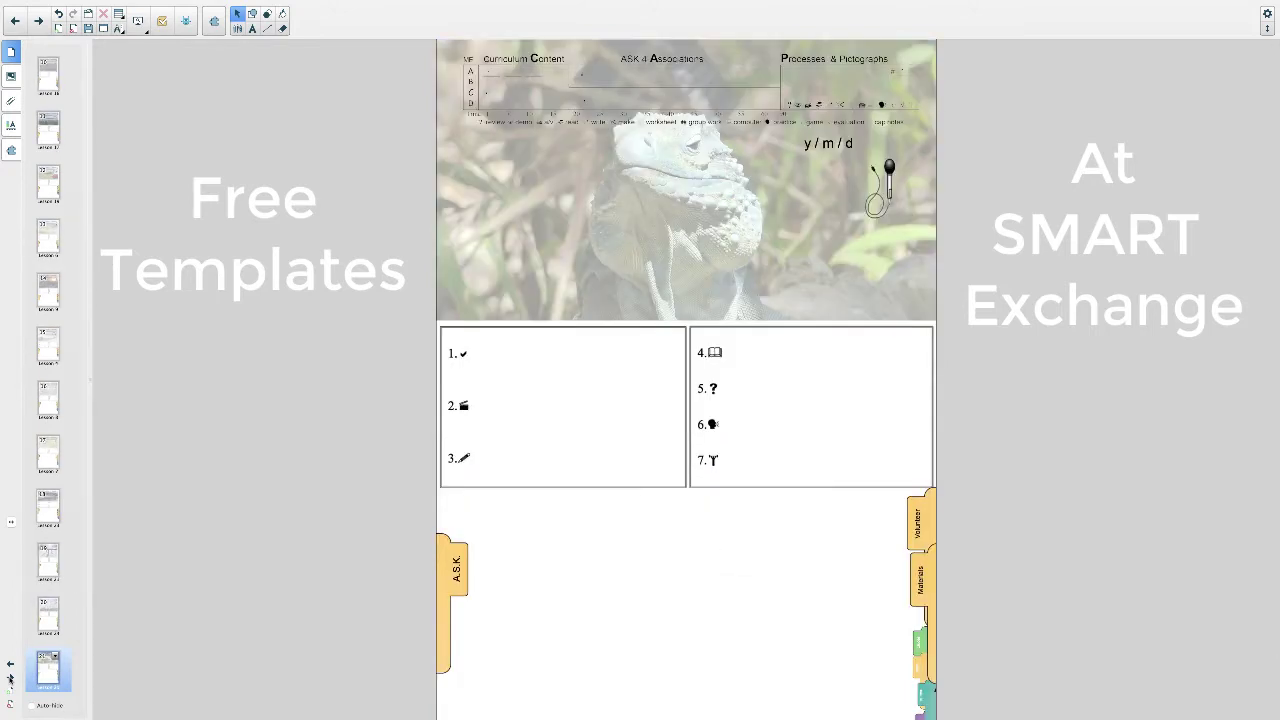
{"action": "key", "text": "Page_Down"}
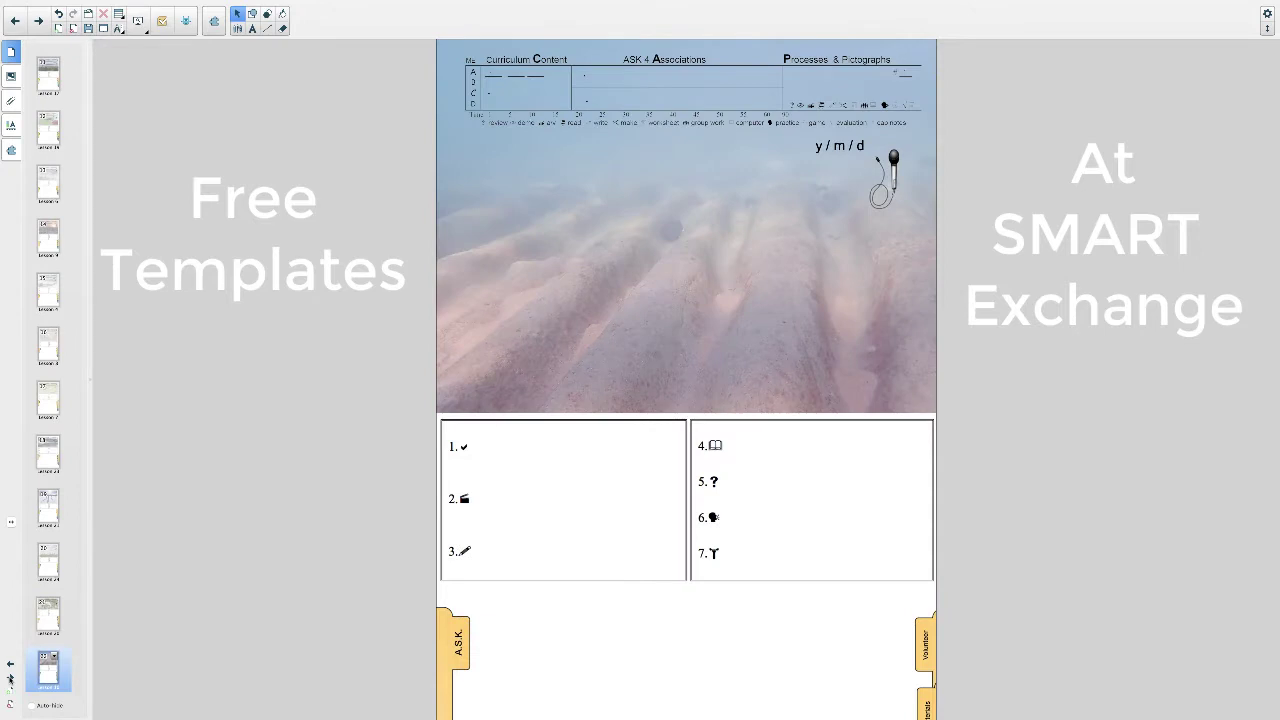
{"action": "key", "text": "Page_Down"}
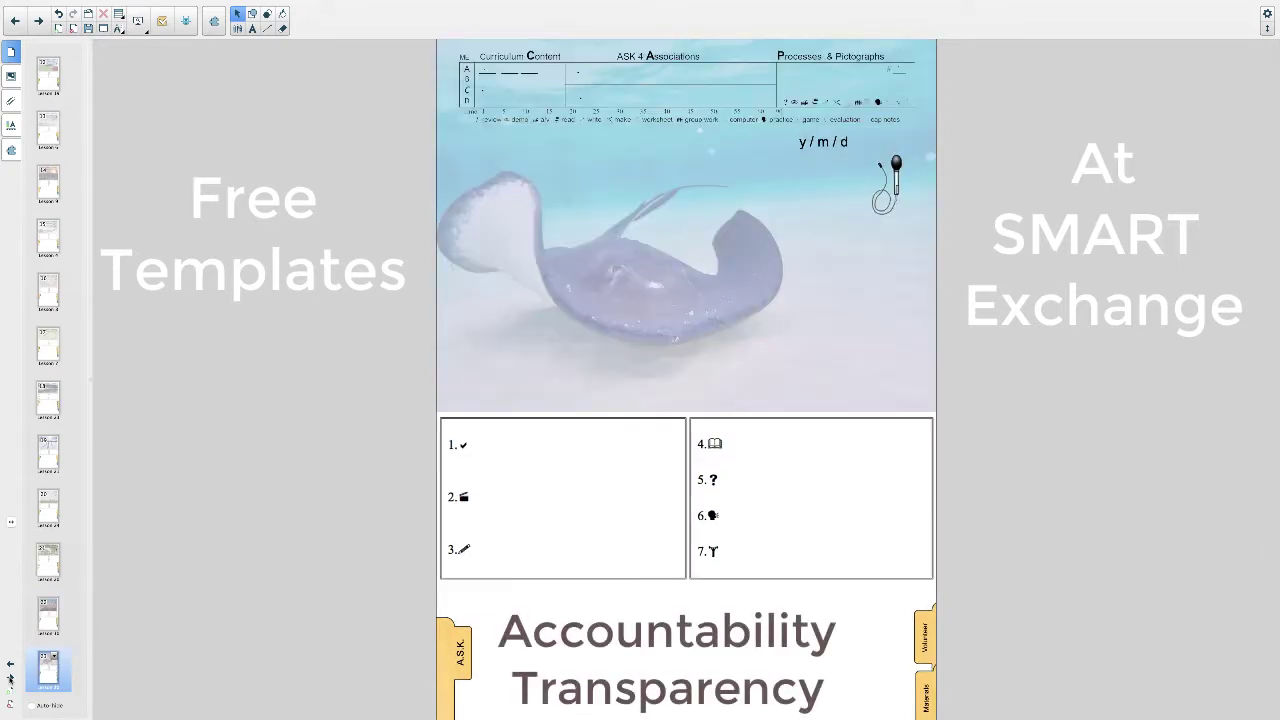
{"action": "key", "text": "Page_Down"}
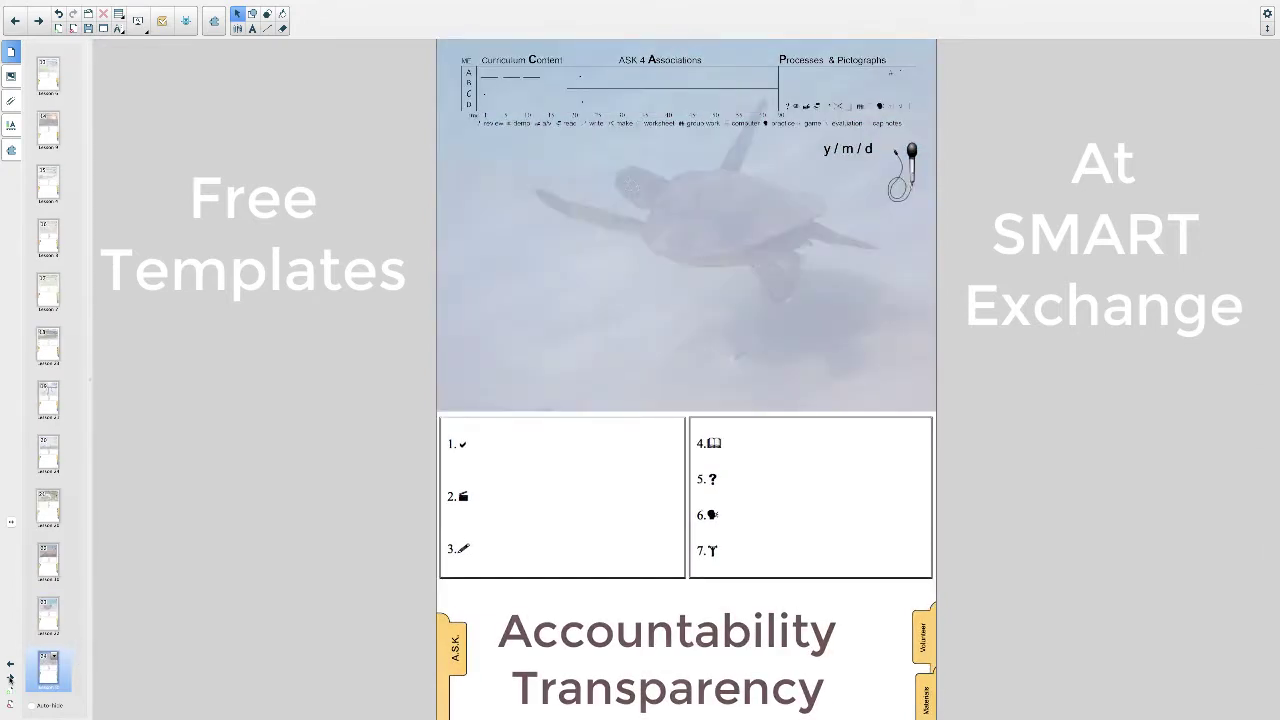
{"action": "key", "text": "Page_Down"}
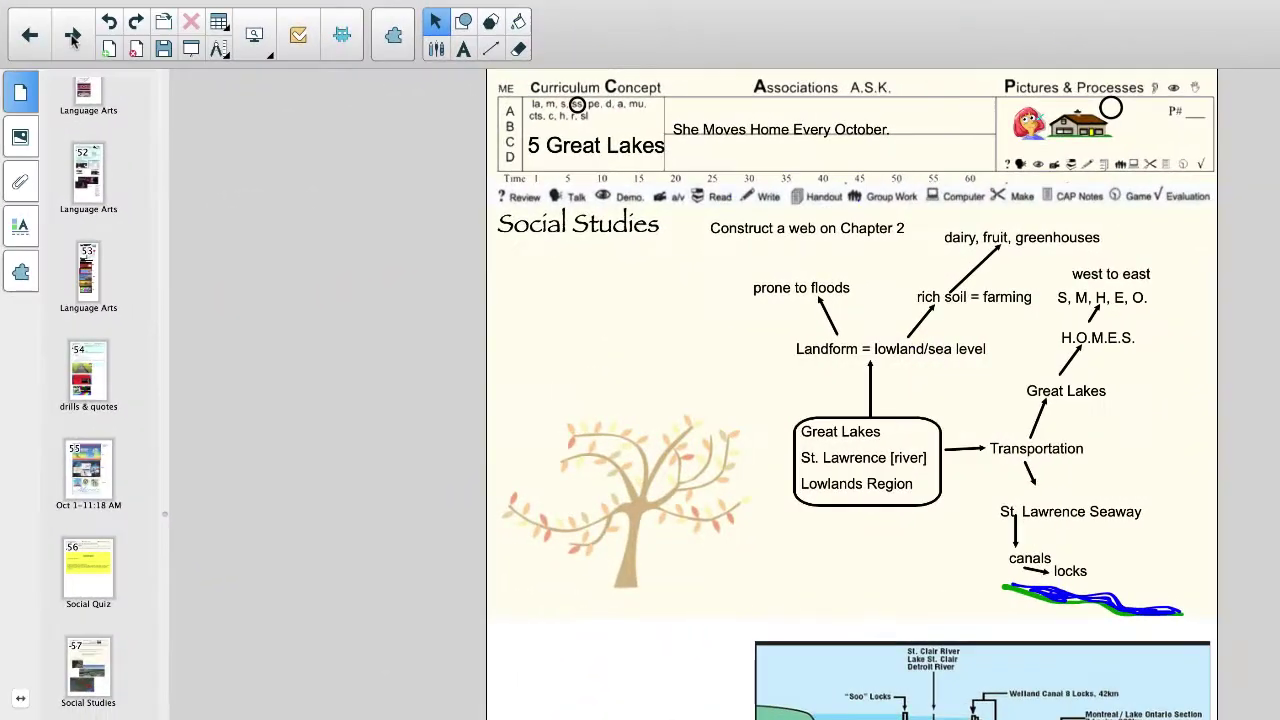
Advance from the Landmarks map through the tides, severe weather, Math division, Computer and Art pages.
{"action": "left_click", "coordinate": [72, 35]}
{"action": "left_click", "coordinate": [72, 35]}
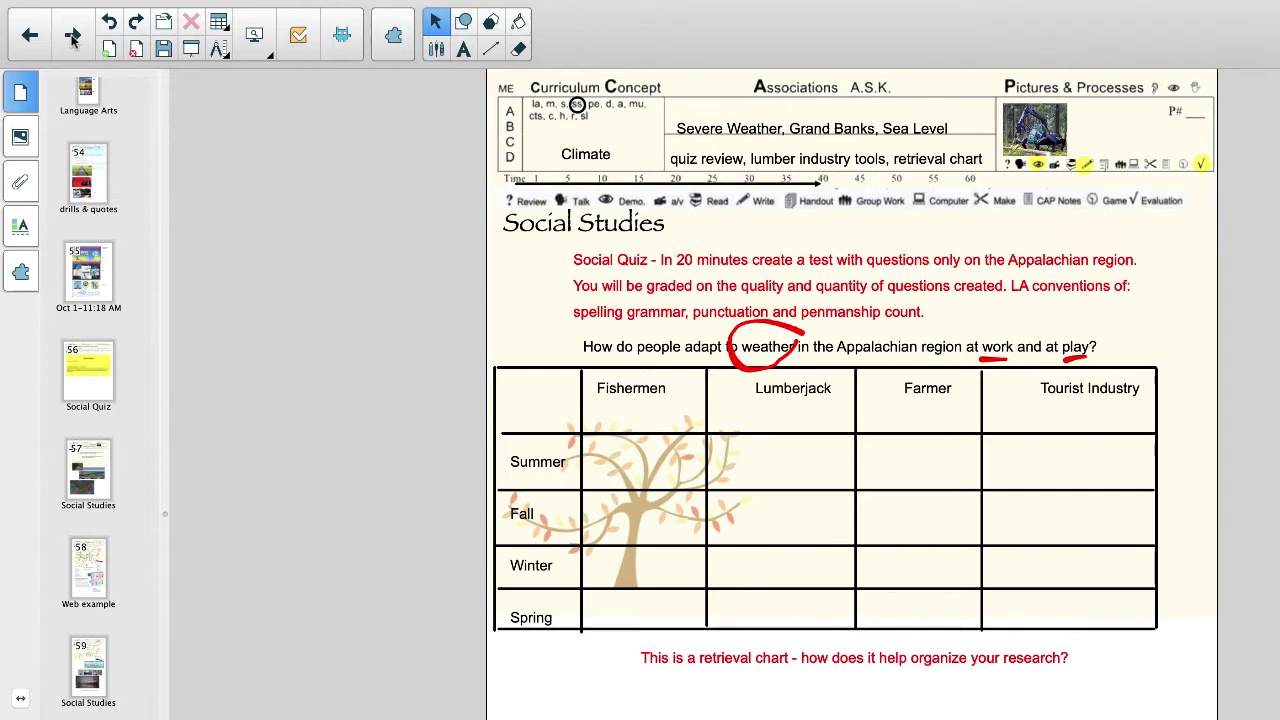
{"action": "left_click", "coordinate": [72, 35]}
{"action": "left_click", "coordinate": [72, 35]}
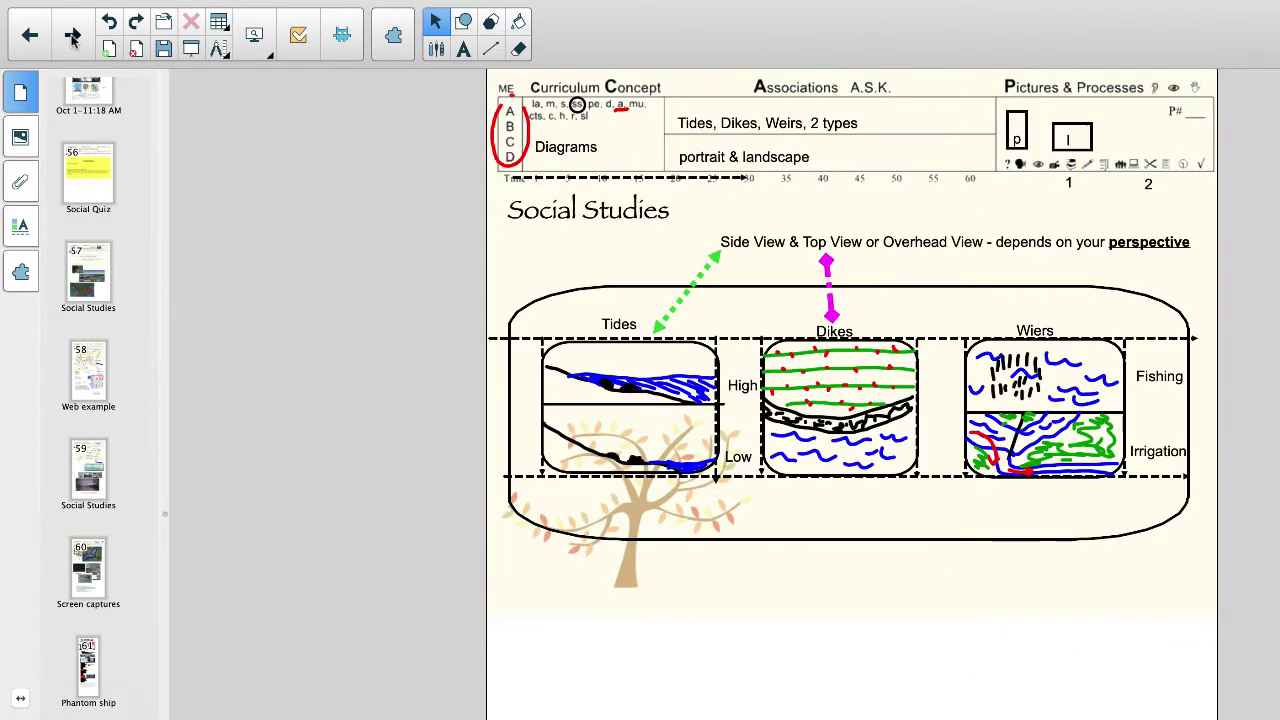
{"action": "left_click", "coordinate": [72, 35]}
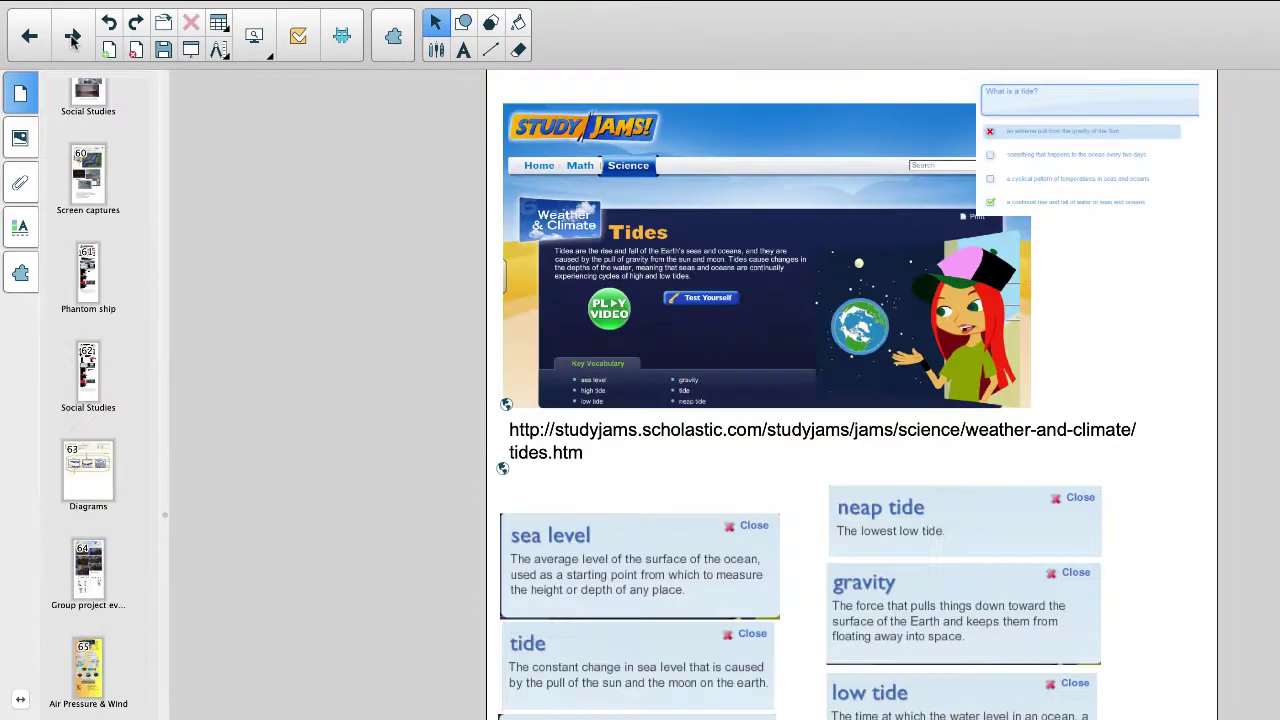
{"action": "left_click", "coordinate": [72, 35]}
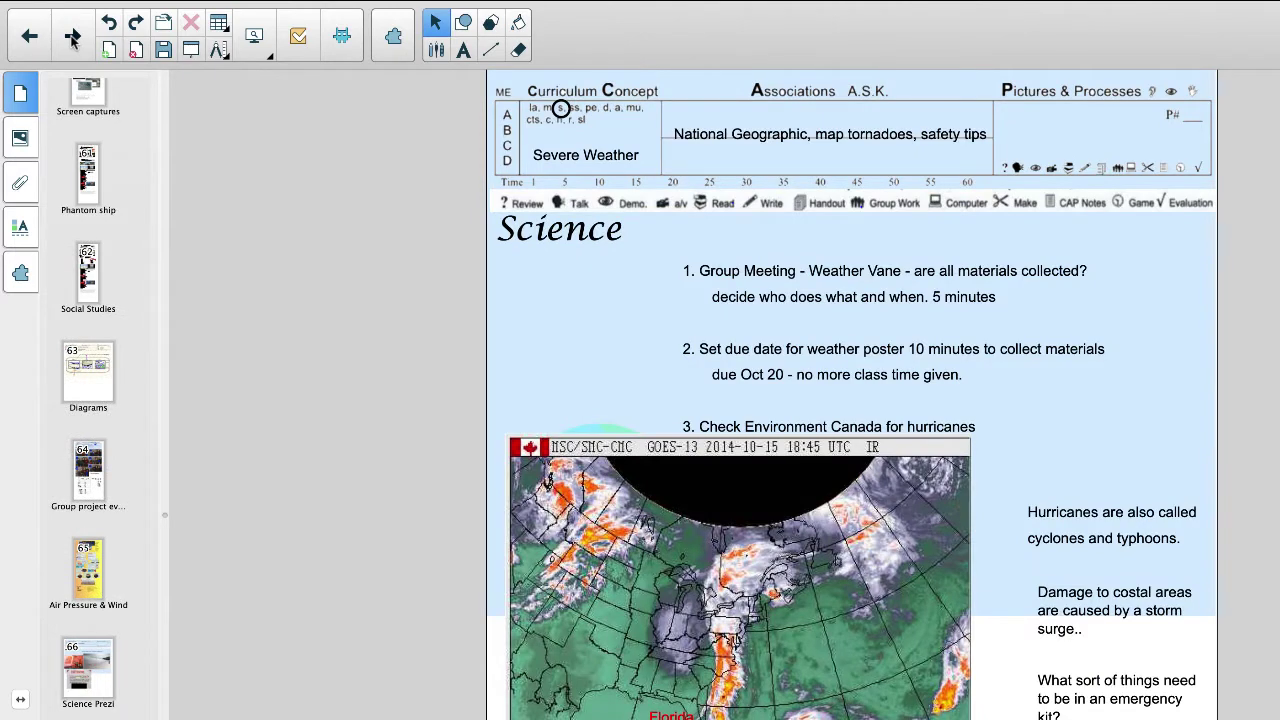
{"action": "left_click", "coordinate": [72, 35]}
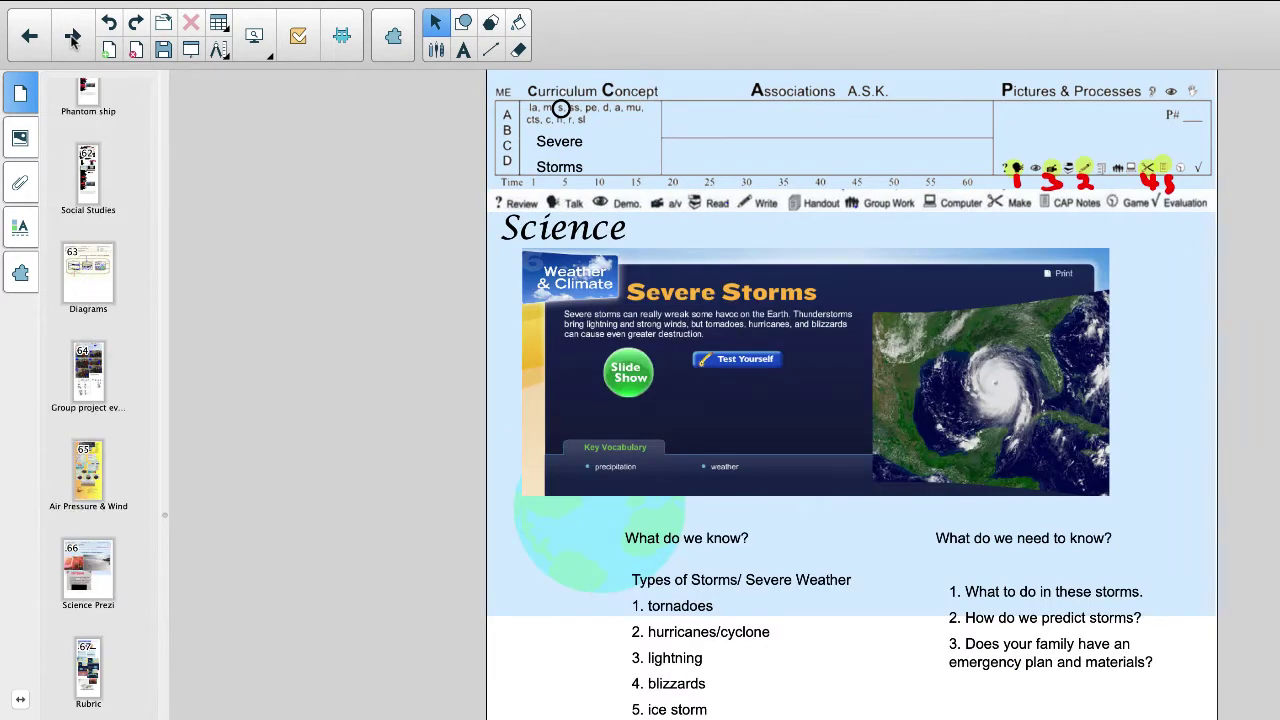
{"action": "left_click", "coordinate": [72, 36]}
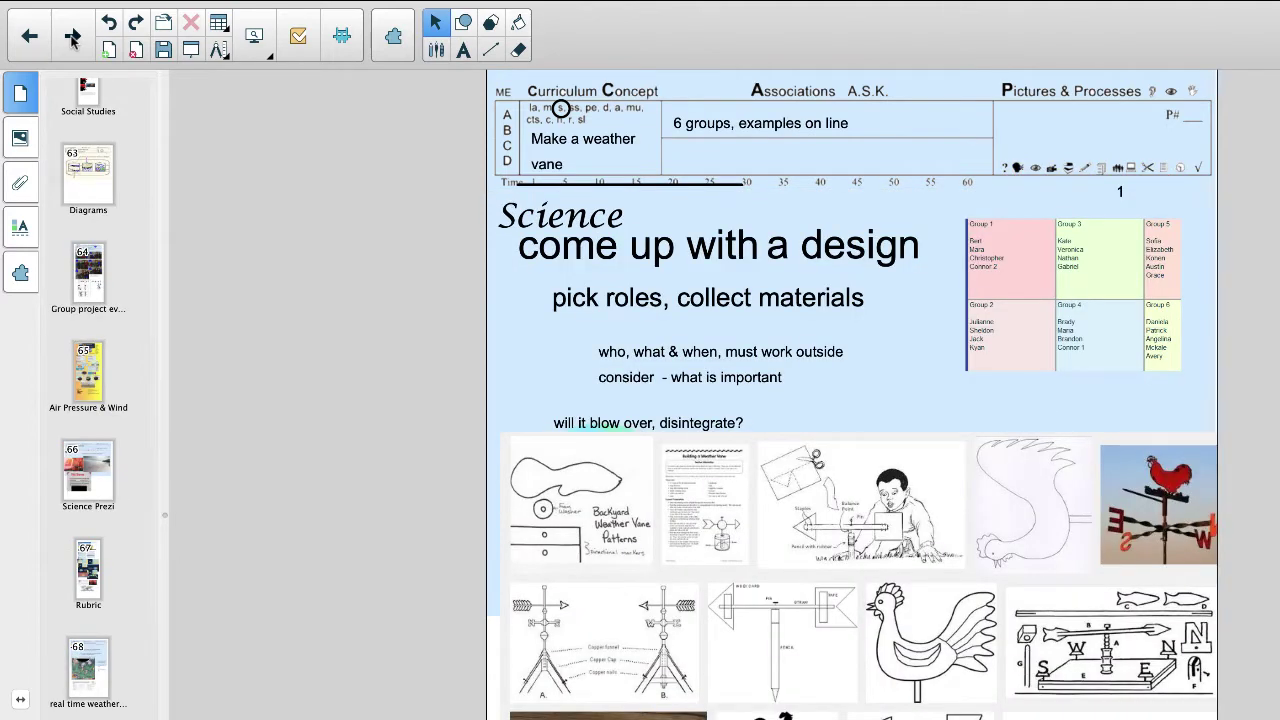
{"action": "left_click", "coordinate": [72, 37]}
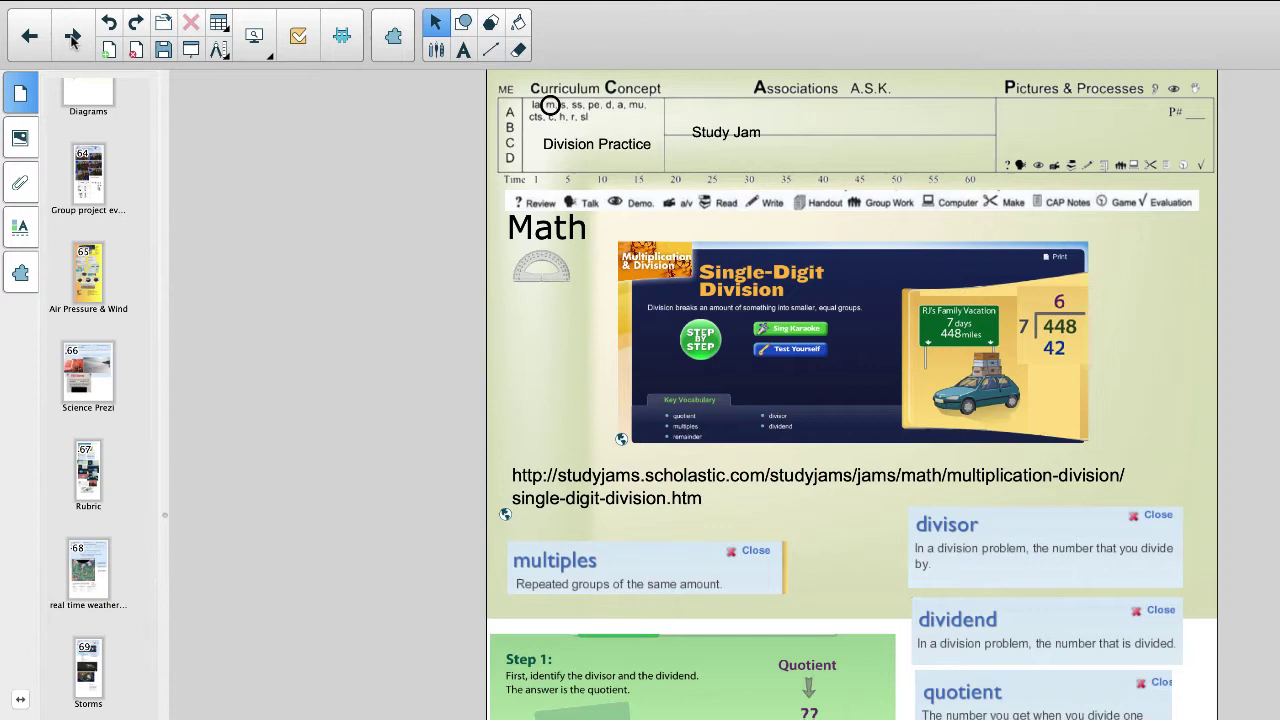
{"action": "left_click", "coordinate": [72, 37]}
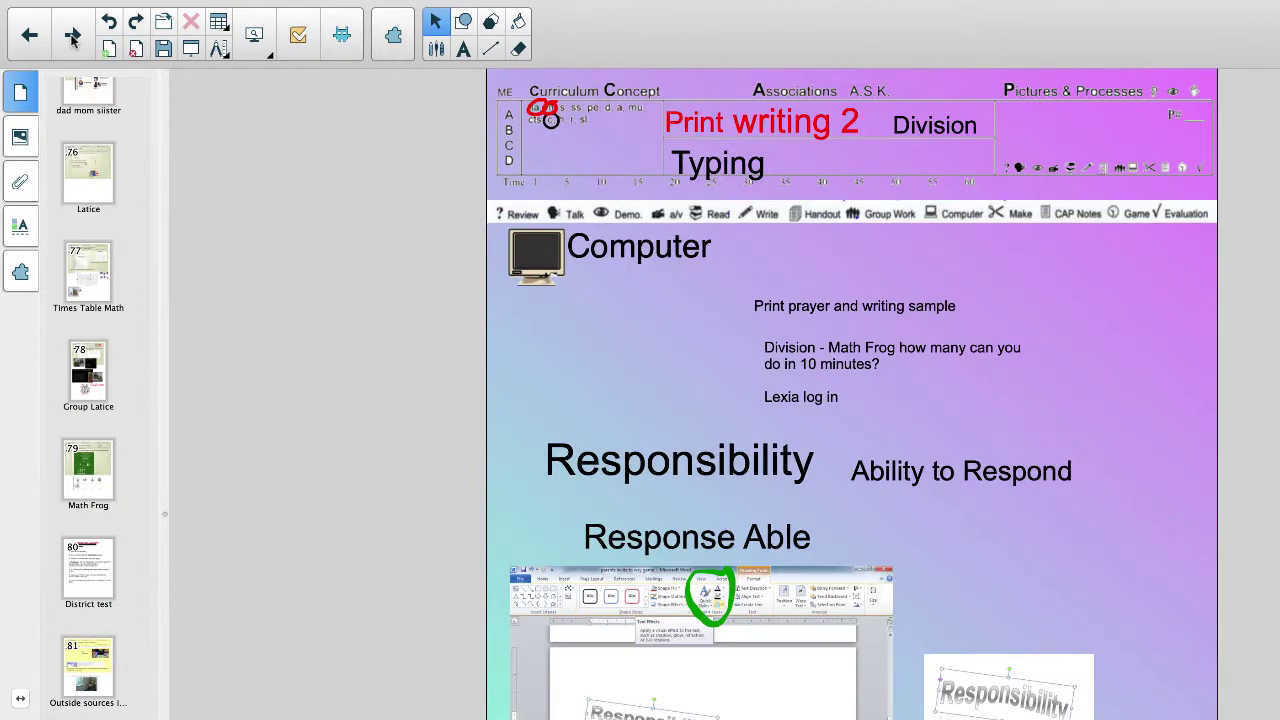
{"action": "left_click", "coordinate": [72, 37]}
{"action": "left_click", "coordinate": [72, 37]}
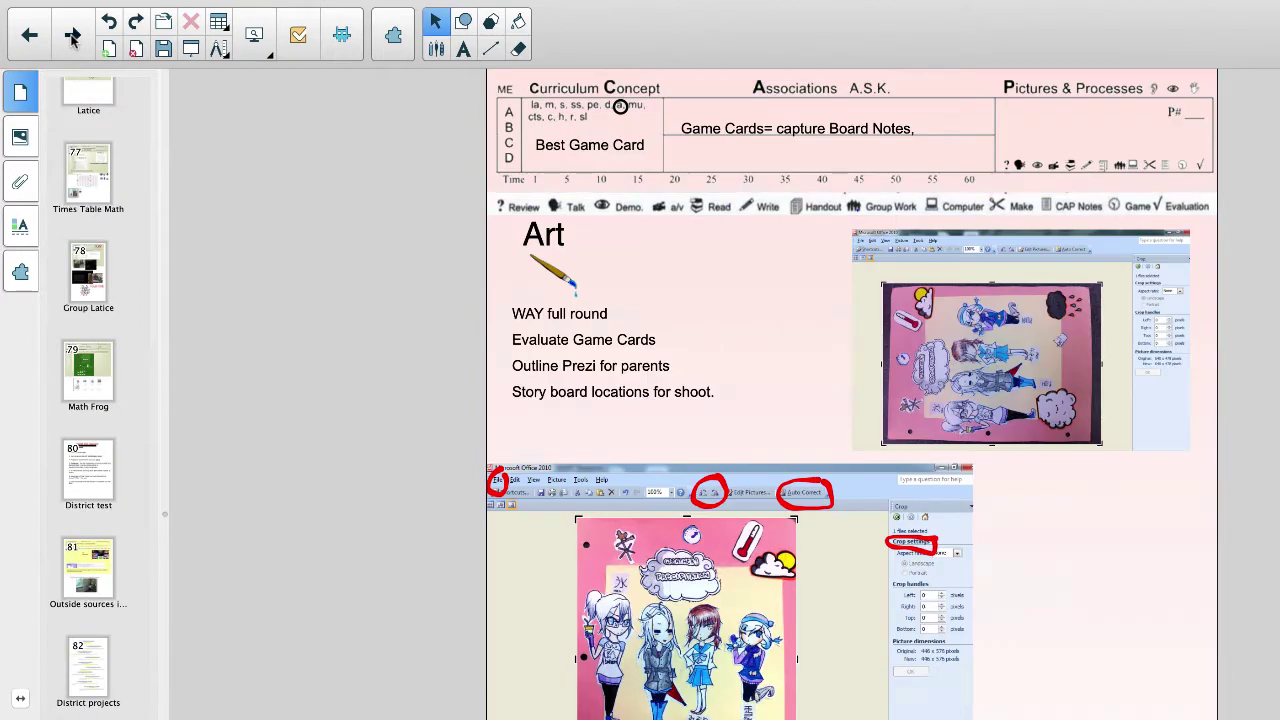
{"action": "left_click", "coordinate": [72, 37]}
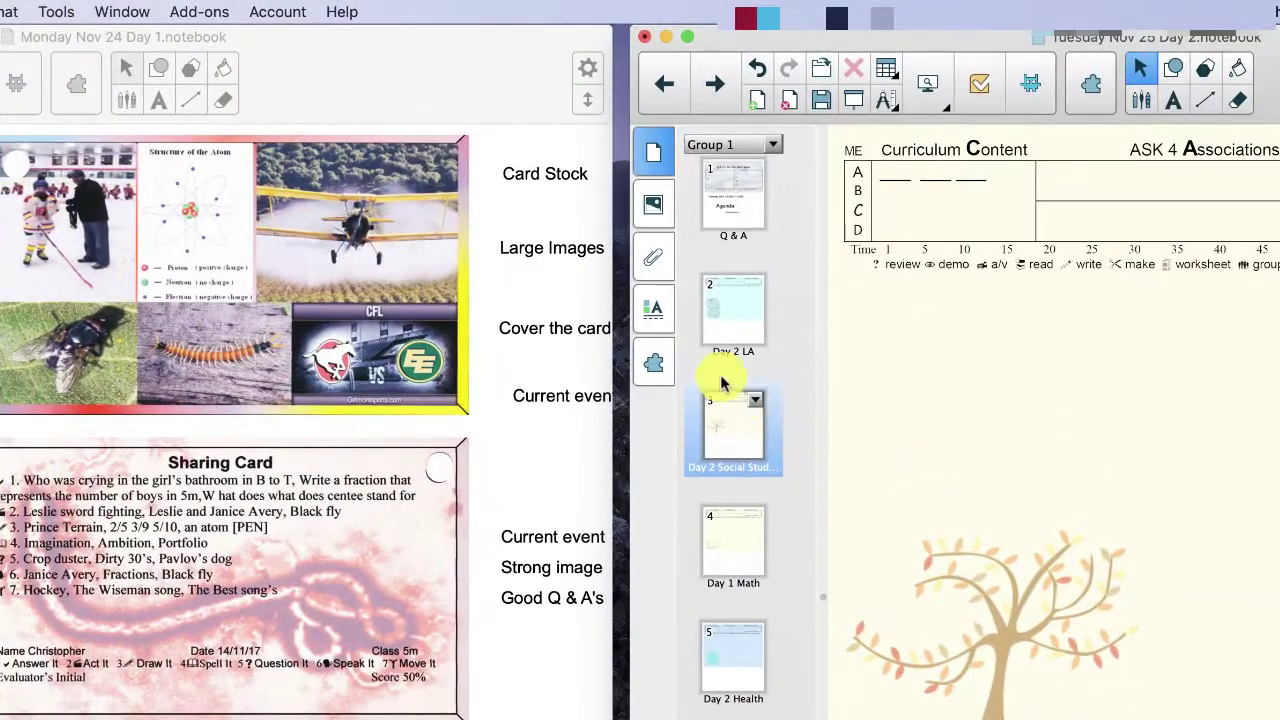
{"action": "left_click", "coordinate": [289, 57]}
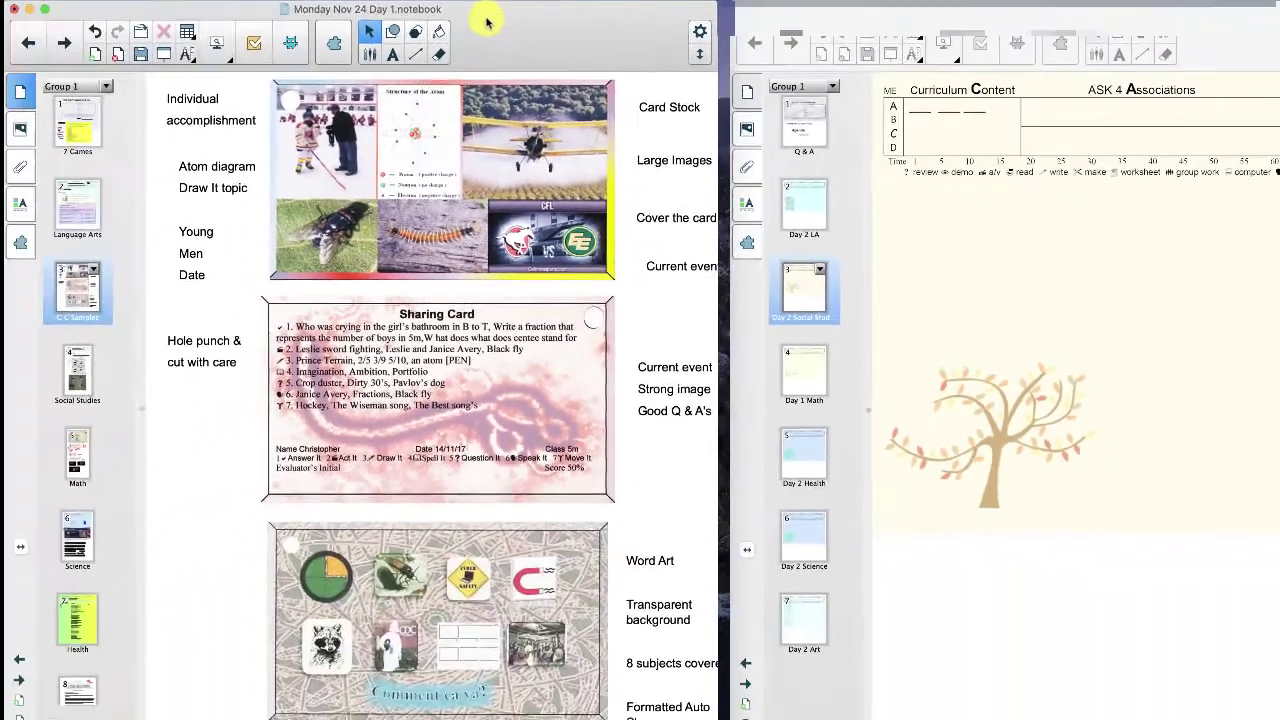
{"action": "left_click", "coordinate": [1194, 17]}
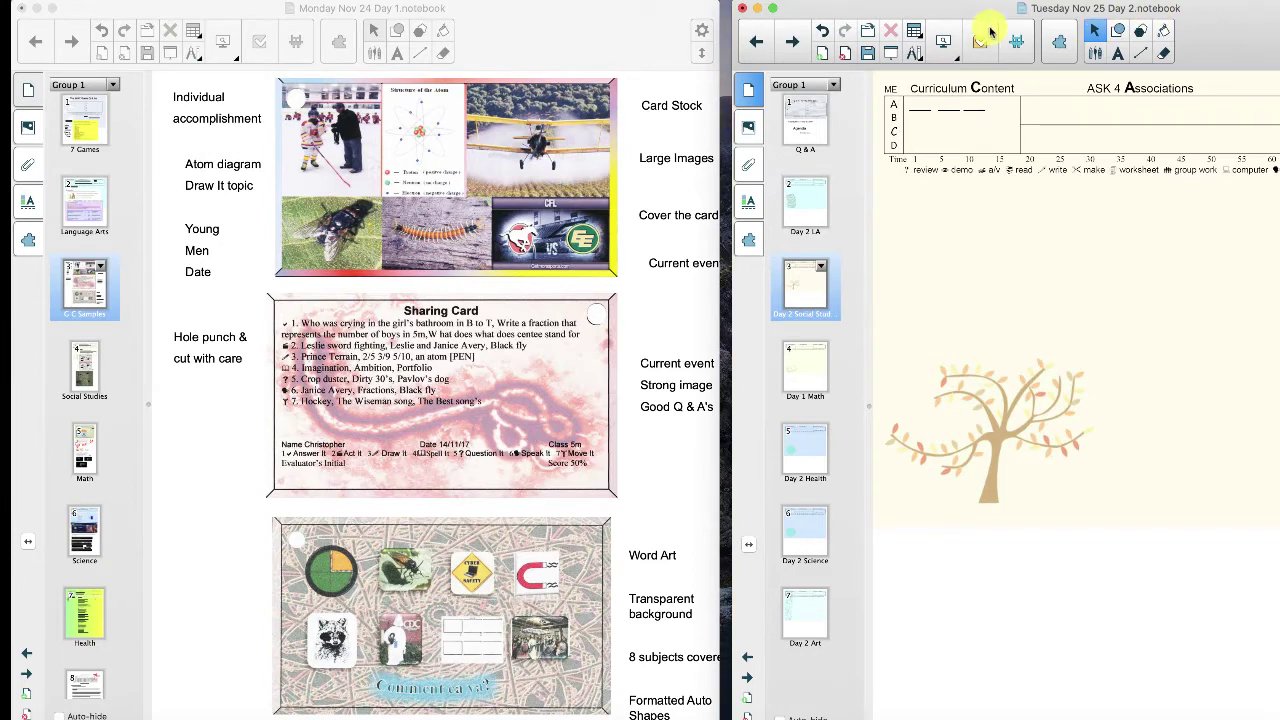
{"action": "left_click", "coordinate": [115, 87]}
{"action": "left_click", "coordinate": [135, 92]}
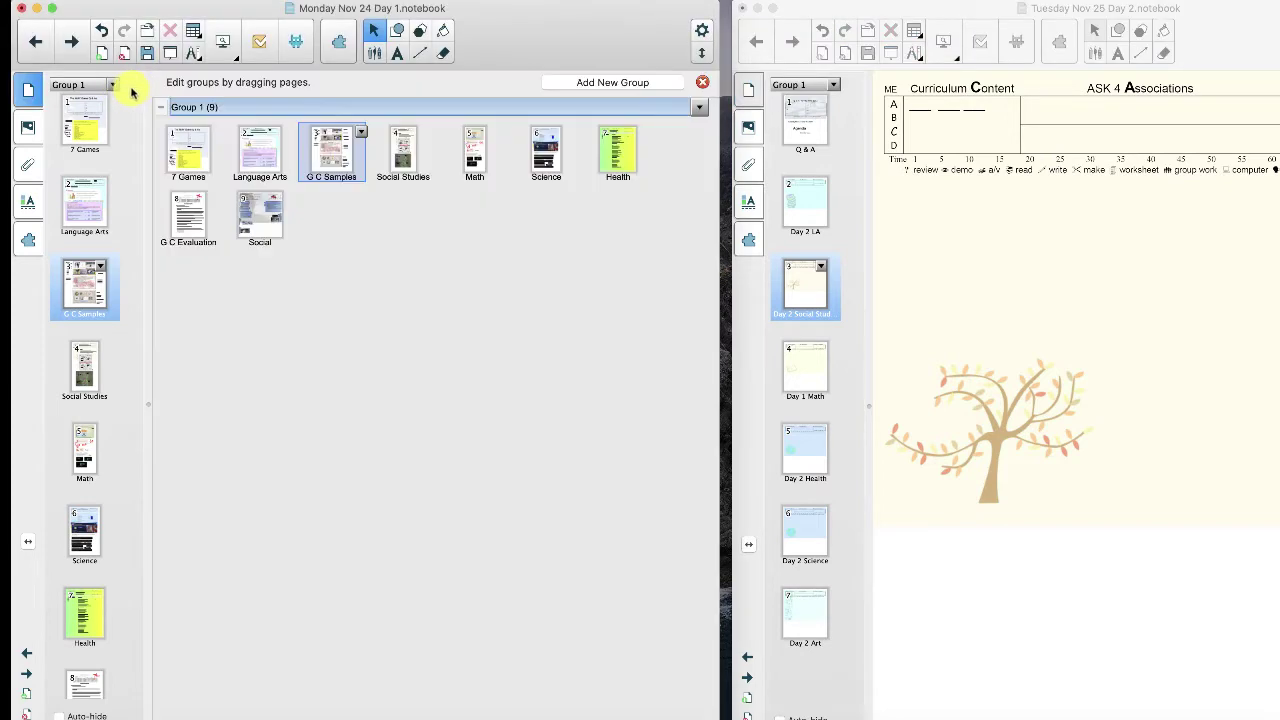
{"action": "left_click", "coordinate": [113, 87]}
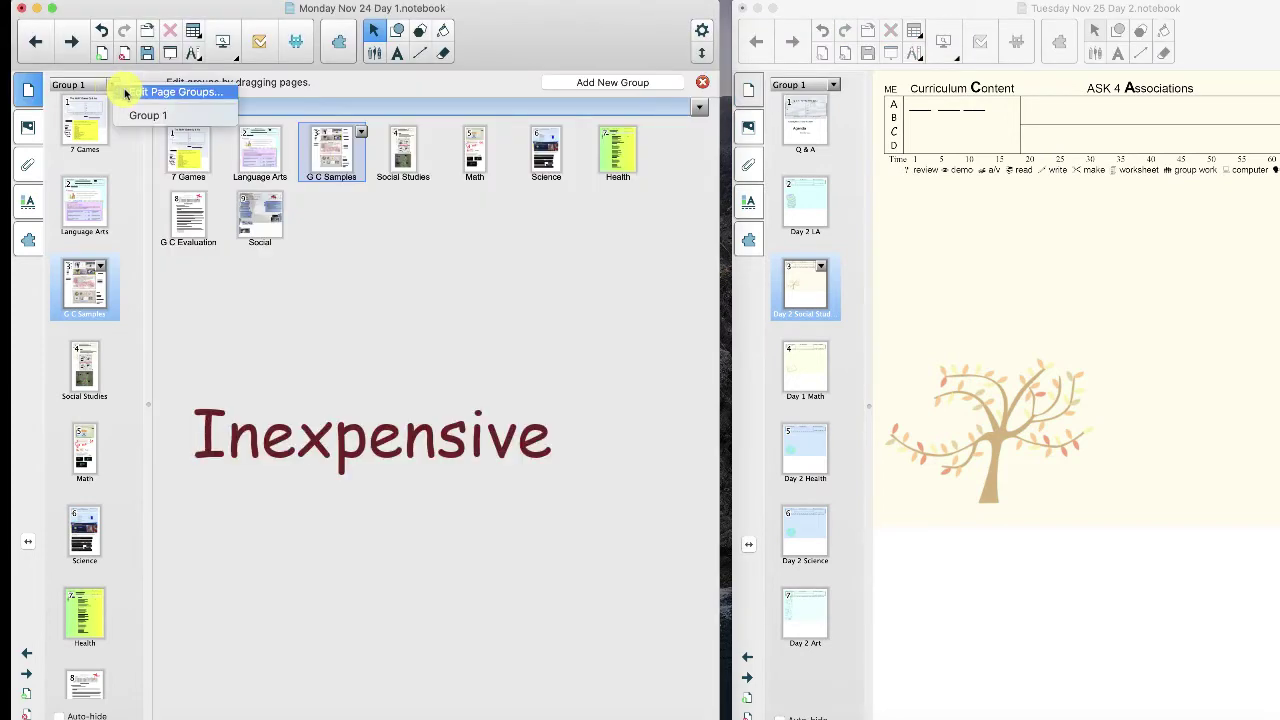
{"action": "left_click", "coordinate": [116, 89]}
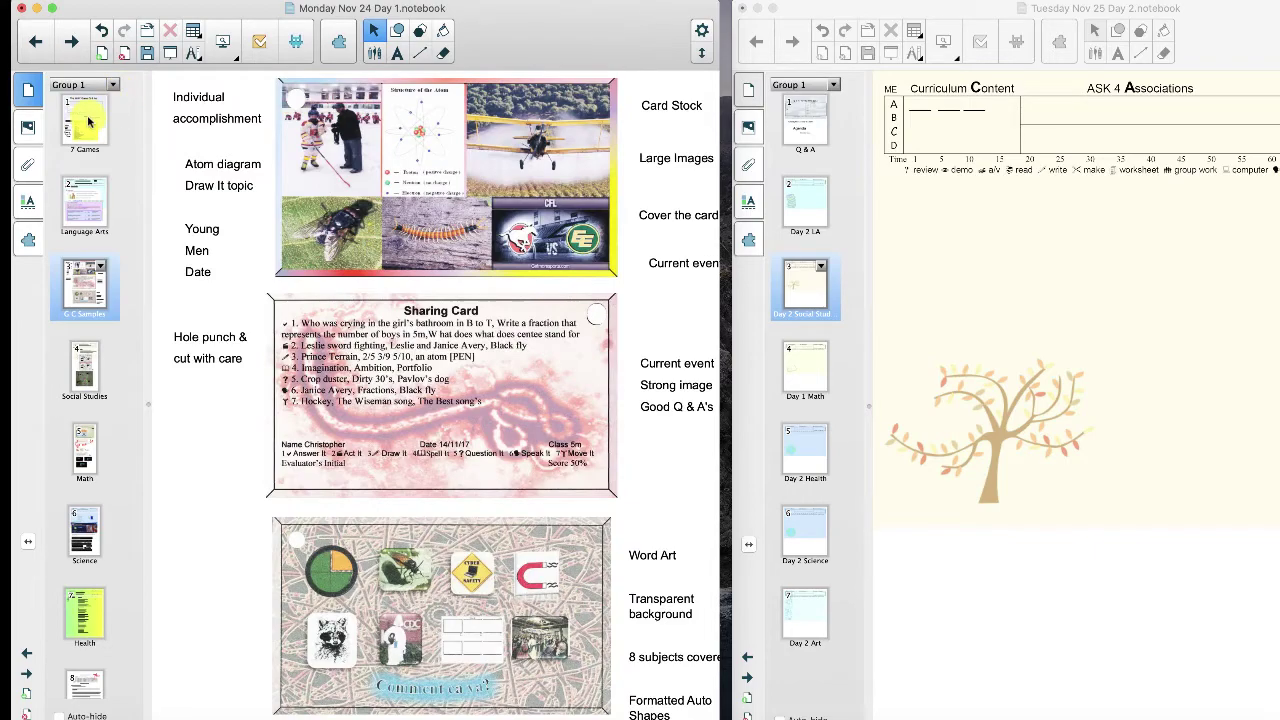
{"action": "left_click", "coordinate": [87, 122]}
{"action": "left_click", "coordinate": [86, 279]}
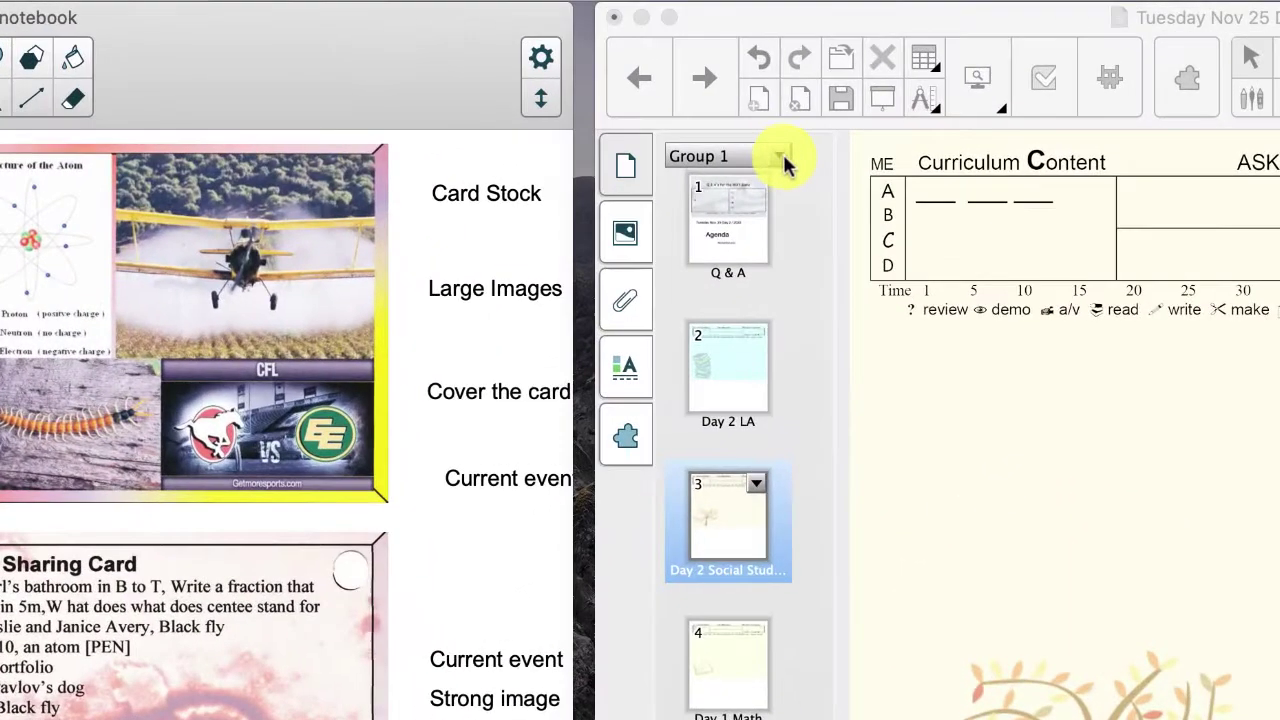
{"action": "left_click", "coordinate": [832, 88]}
{"action": "left_click", "coordinate": [810, 167]}
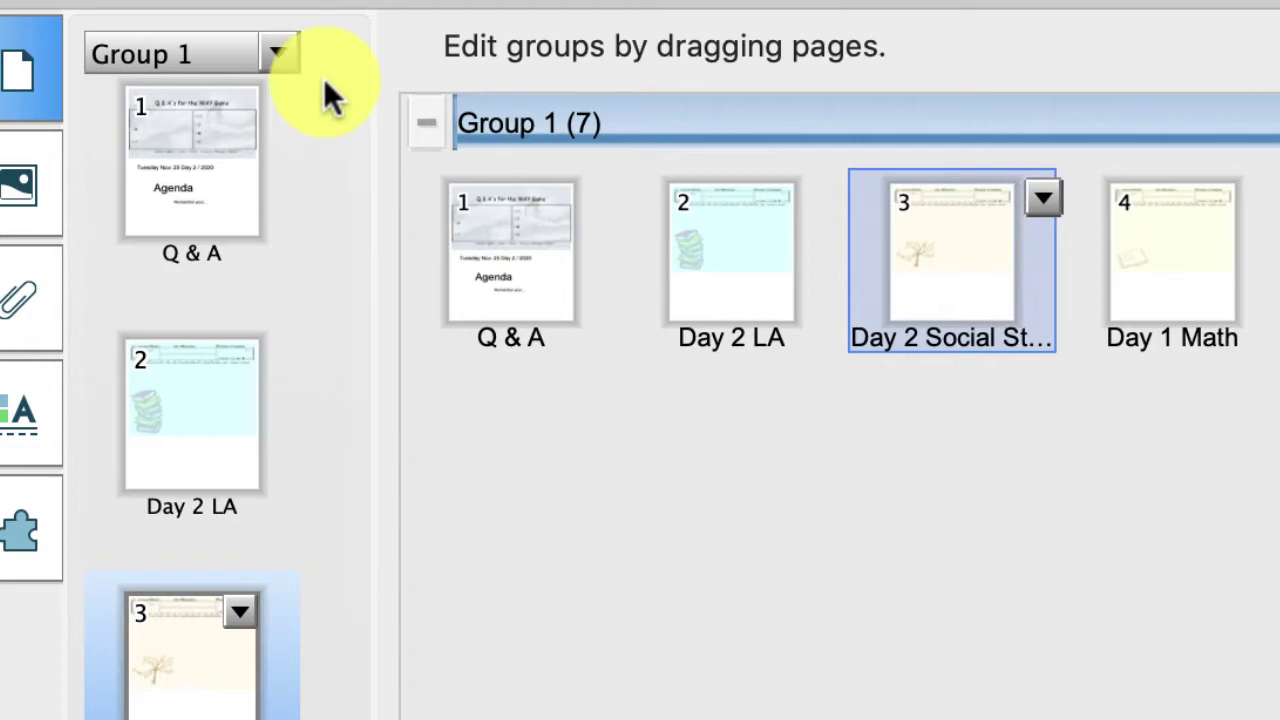
{"action": "left_click", "coordinate": [275, 53]}
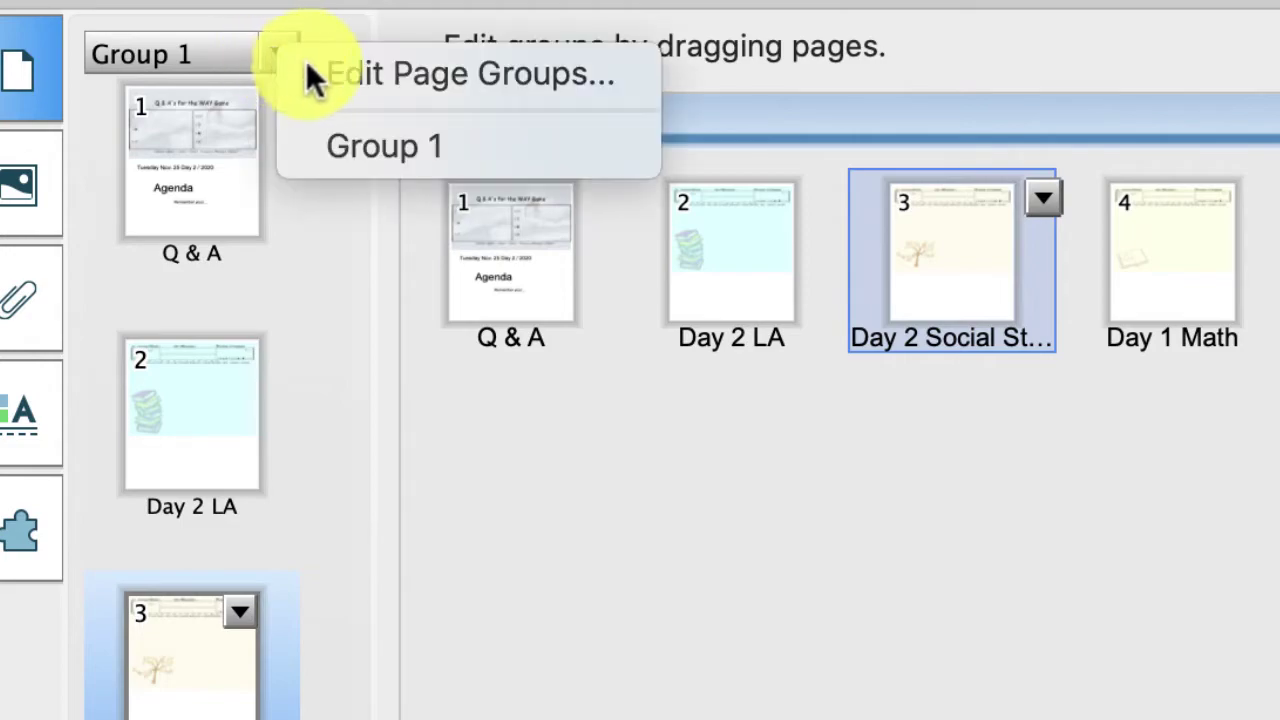
{"action": "left_click", "coordinate": [310, 64]}
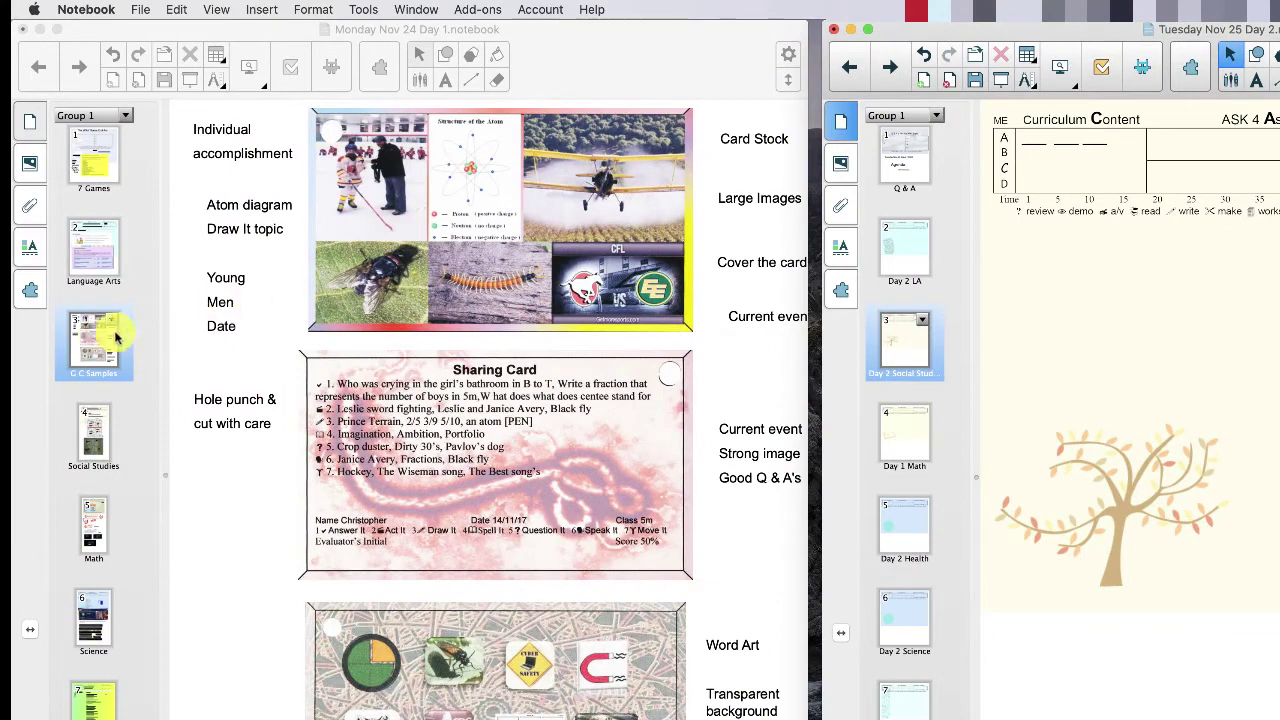
Copy the G C Samples and Language Arts pages into Tuesday's file, placing Language Arts after page 2.
{"action": "left_click_drag", "start_coordinate": [96, 340], "coordinate": [903, 396]}
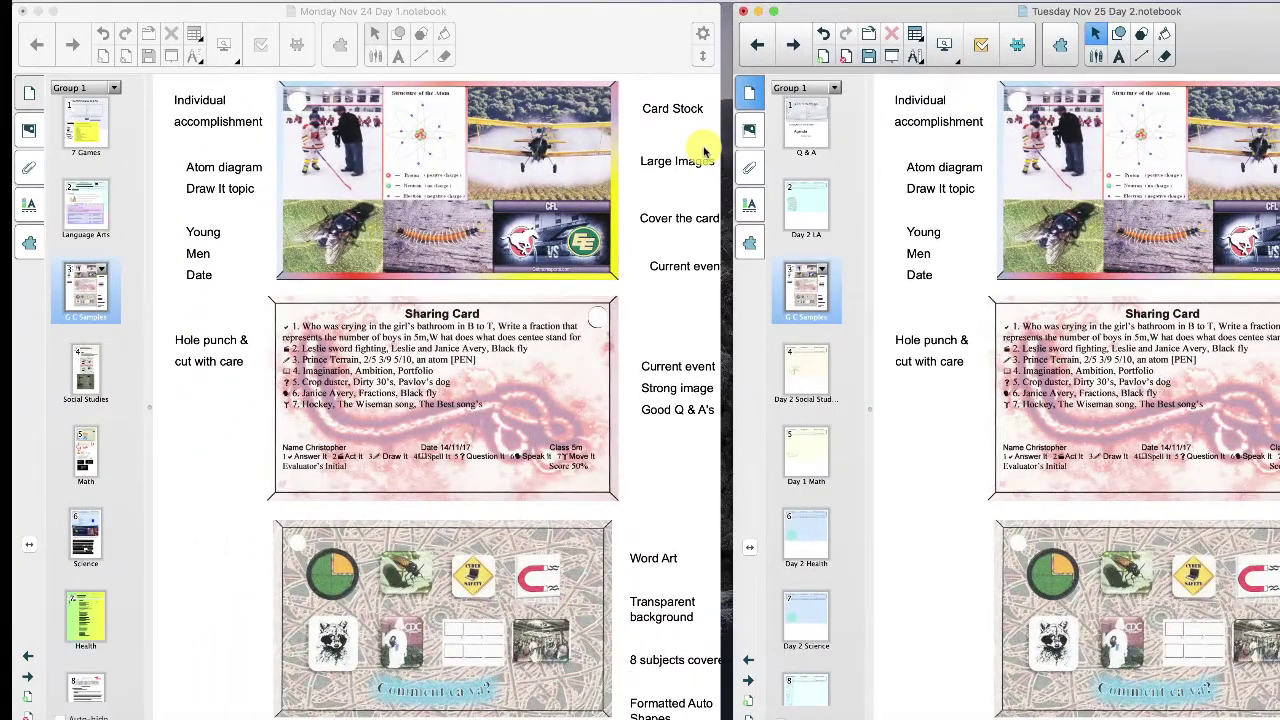
{"action": "left_click", "coordinate": [804, 364]}
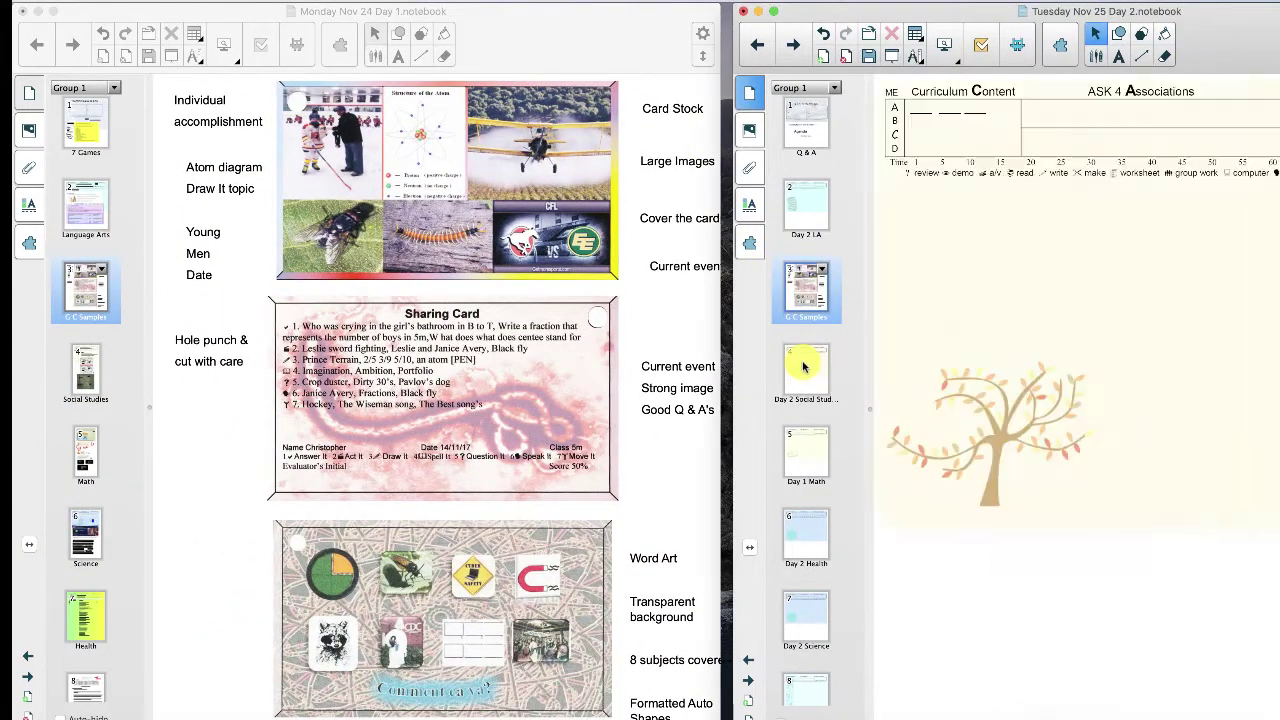
{"action": "left_click", "coordinate": [79, 204]}
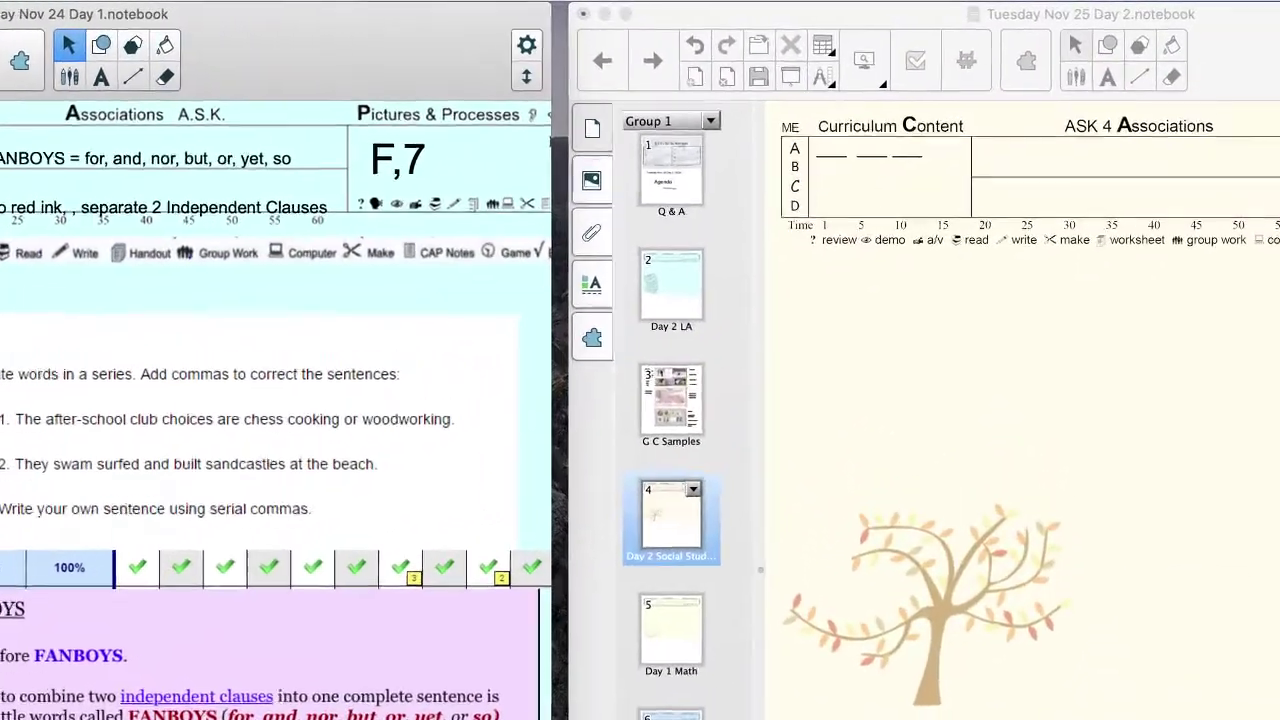
{"action": "left_click_drag", "start_coordinate": [108, 388], "coordinate": [731, 364]}
{"action": "left_click_drag", "start_coordinate": [575, 500], "coordinate": [612, 399]}
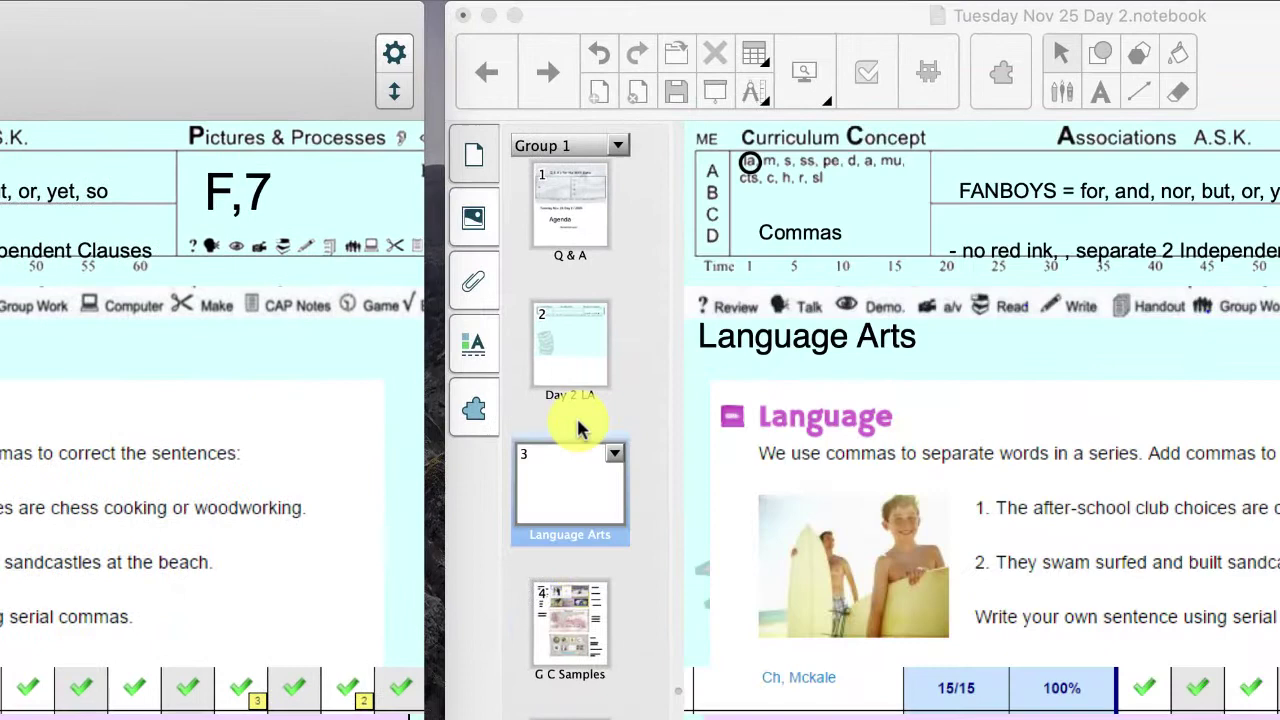
Remove the unused Day 2 LA template page from Tuesday's file.
{"action": "left_click", "coordinate": [587, 340]}
{"action": "left_click", "coordinate": [597, 318]}
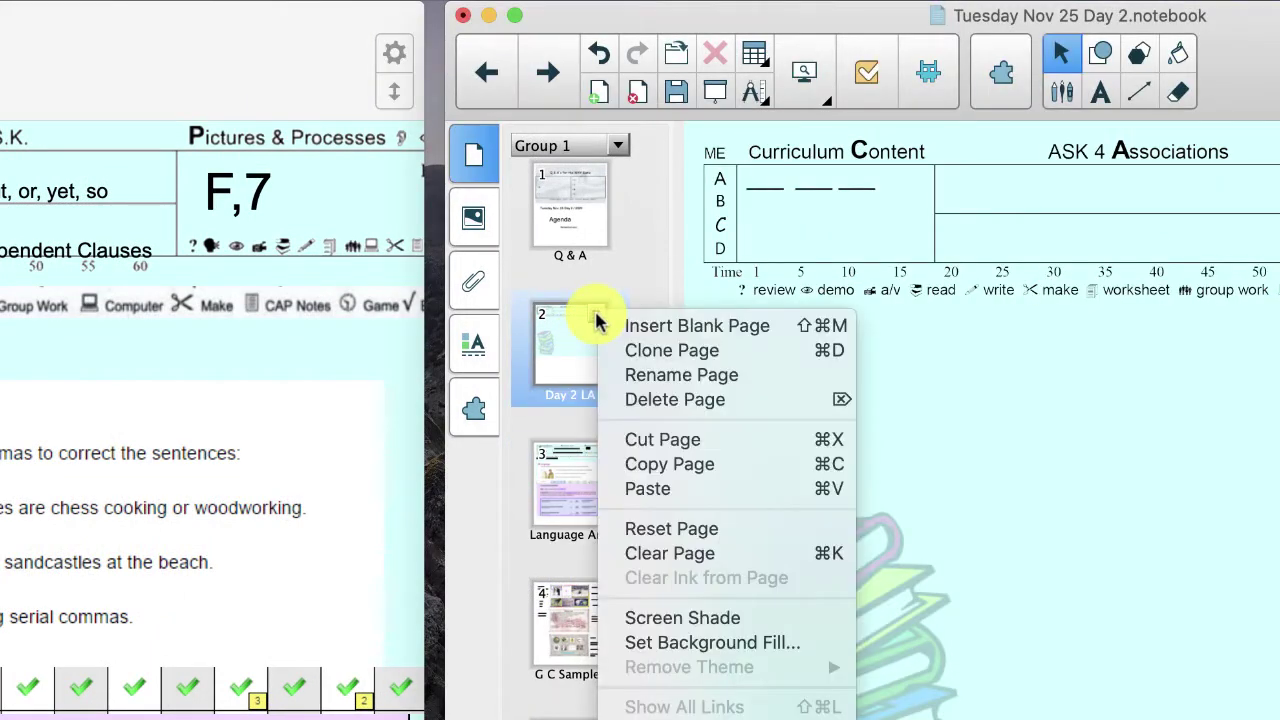
{"action": "key", "text": "Escape"}
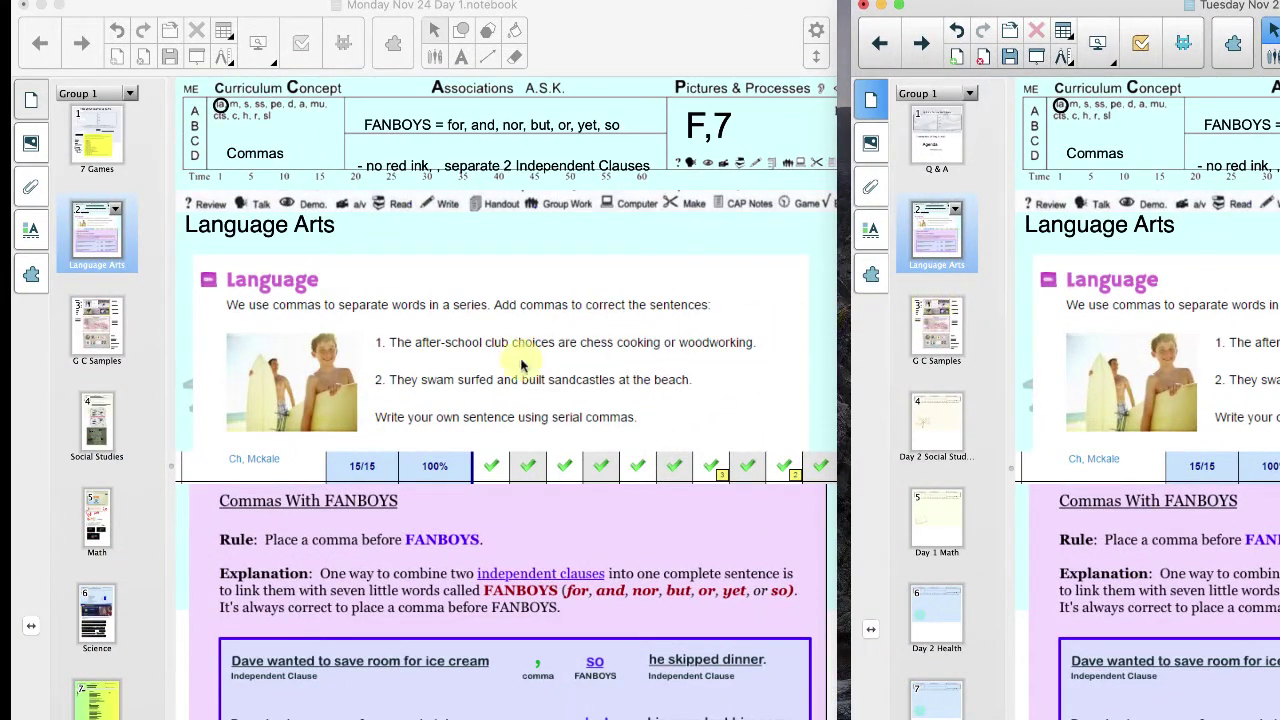
Copy the Calgary quadrant map from Monday's Social Studies page and paste it below Day 2's header table.
{"action": "left_click", "coordinate": [104, 428]}
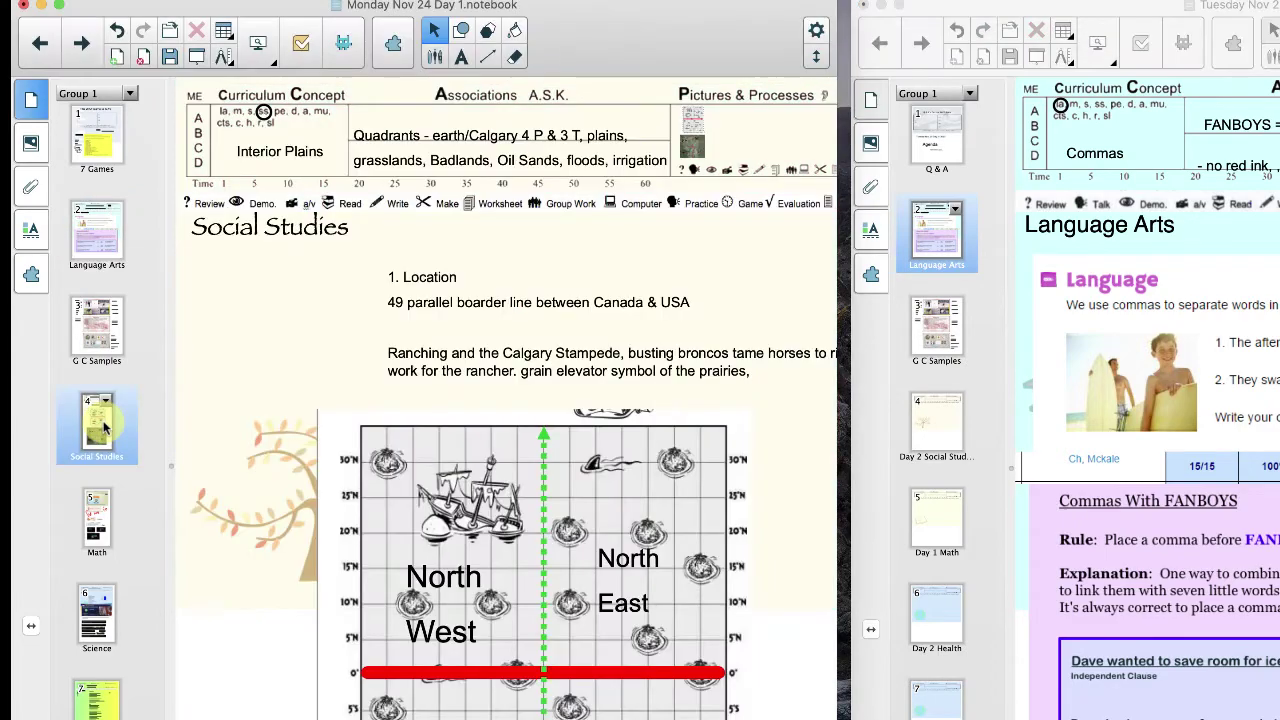
{"action": "scroll", "coordinate": [309, 514], "scroll_direction": "down", "scroll_amount": 10}
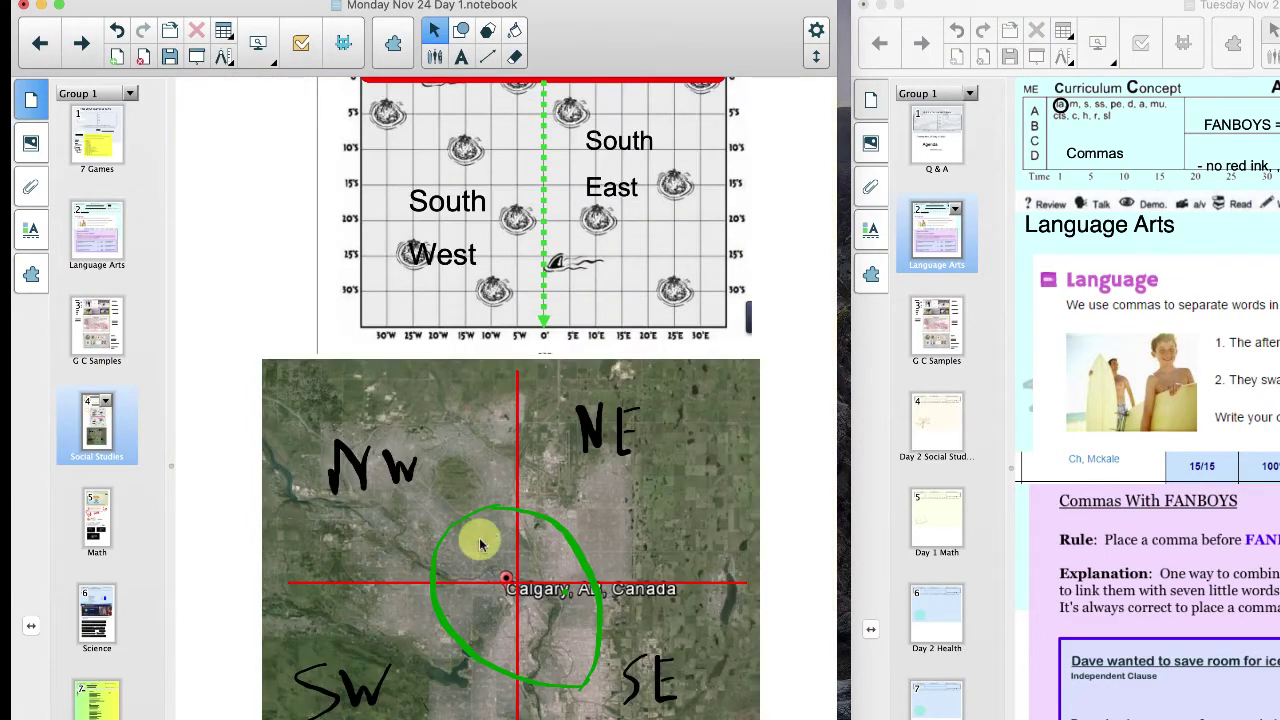
{"action": "left_click", "coordinate": [480, 545]}
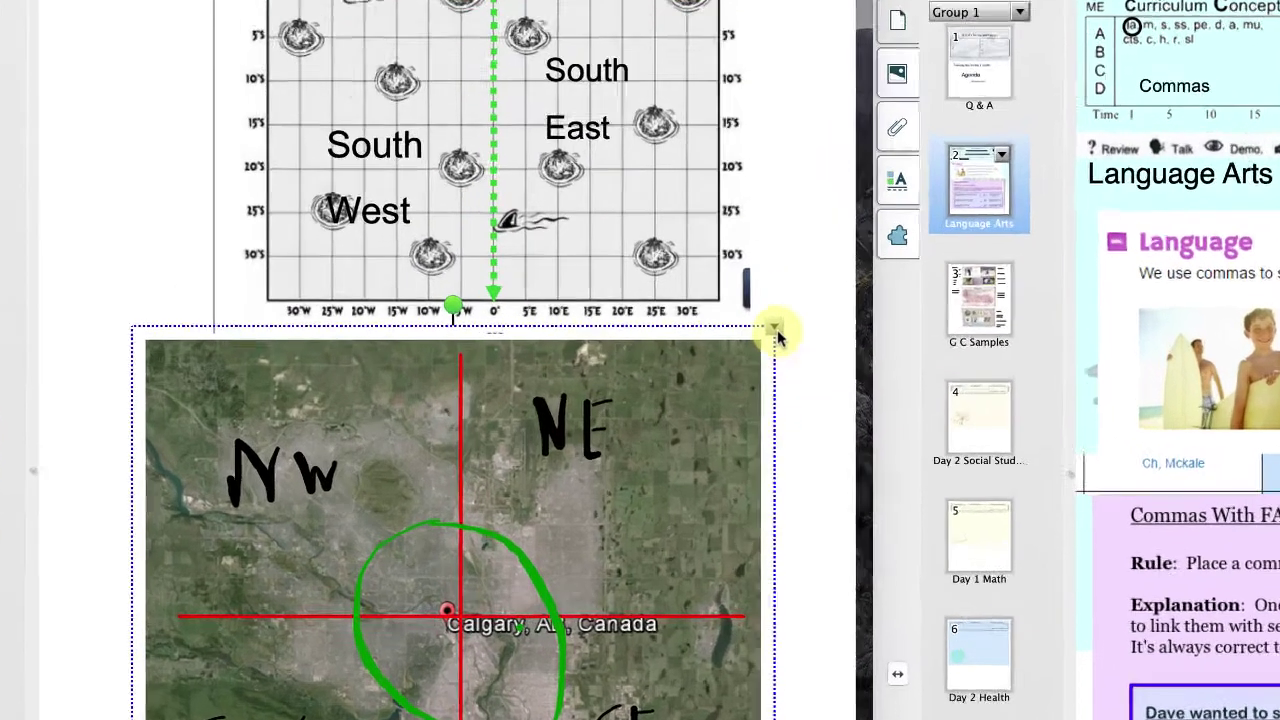
{"action": "left_click", "coordinate": [770, 351]}
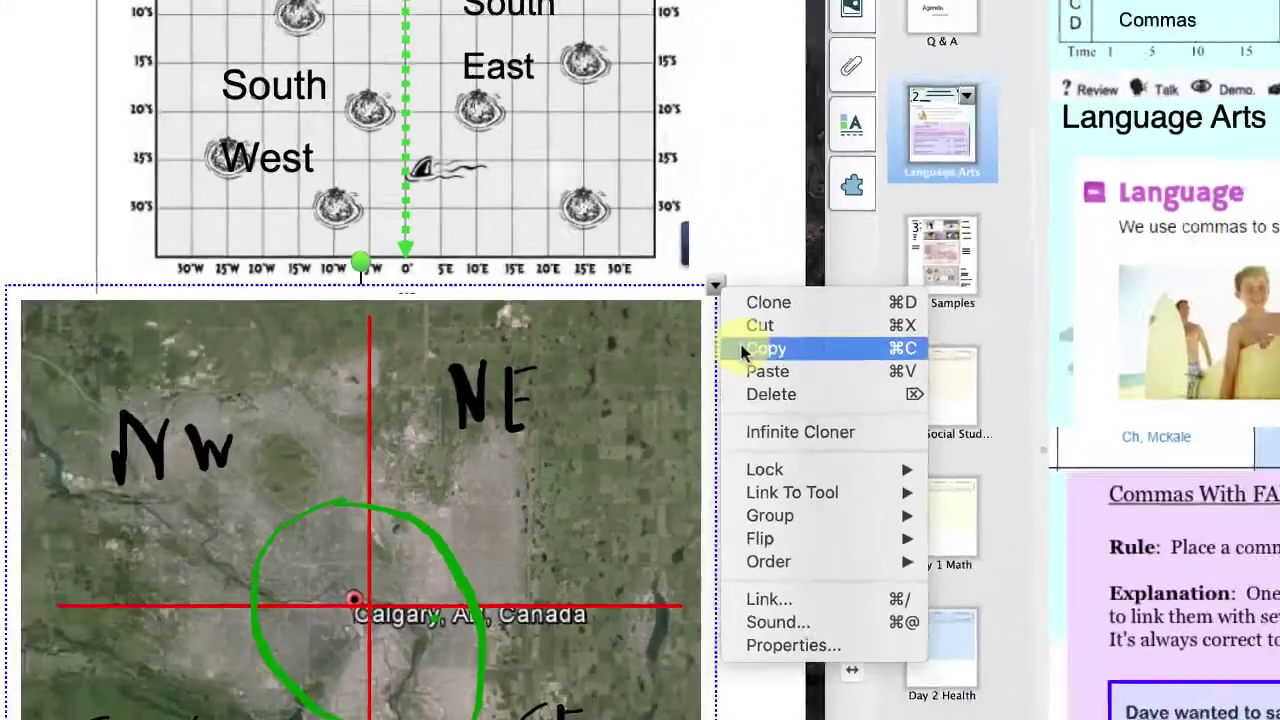
{"action": "left_click", "coordinate": [840, 318]}
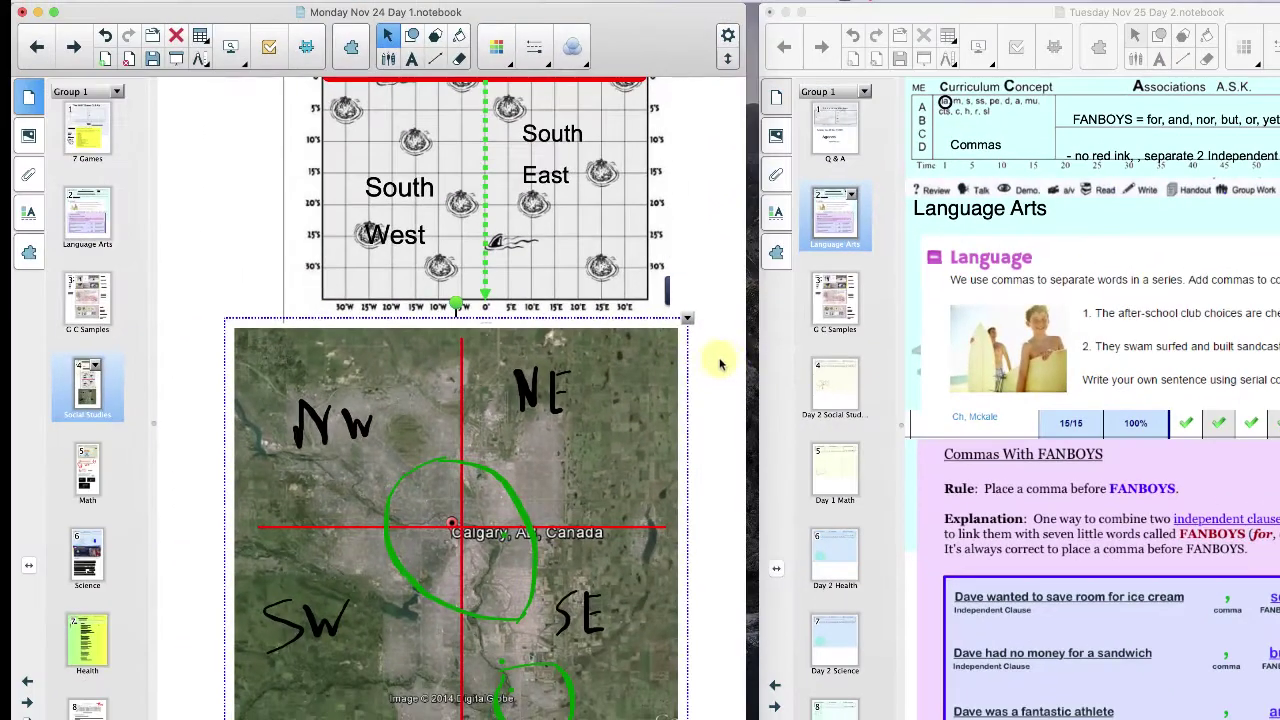
{"action": "left_click", "coordinate": [846, 378]}
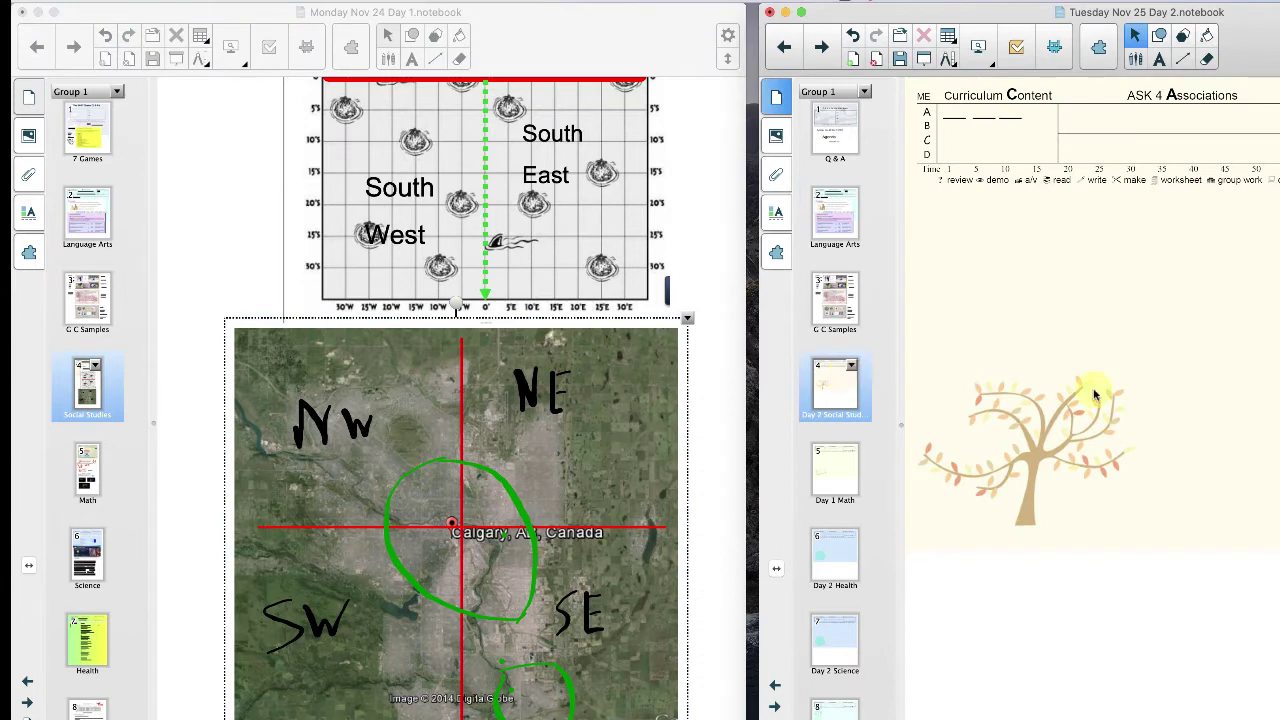
{"action": "scroll", "coordinate": [1094, 395], "scroll_direction": "down", "scroll_amount": 1}
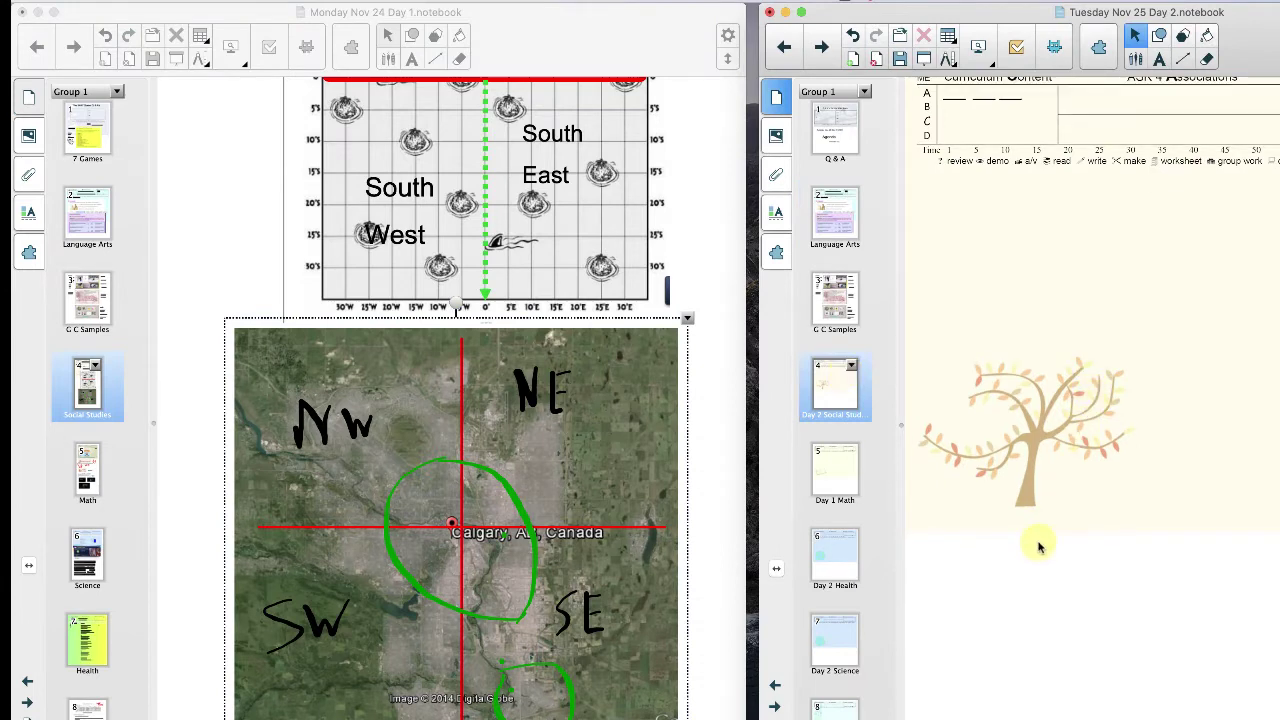
{"action": "key", "text": "super+v"}
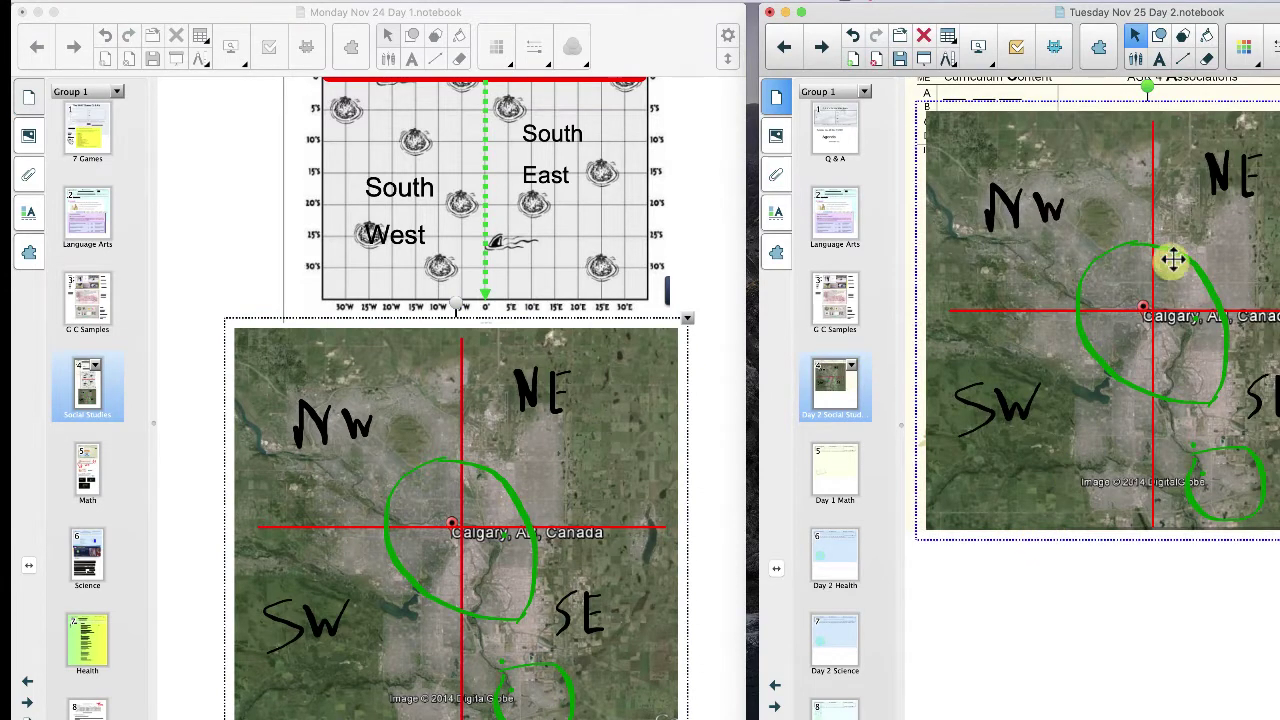
{"action": "left_click_drag", "start_coordinate": [1197, 194], "coordinate": [1279, 423]}
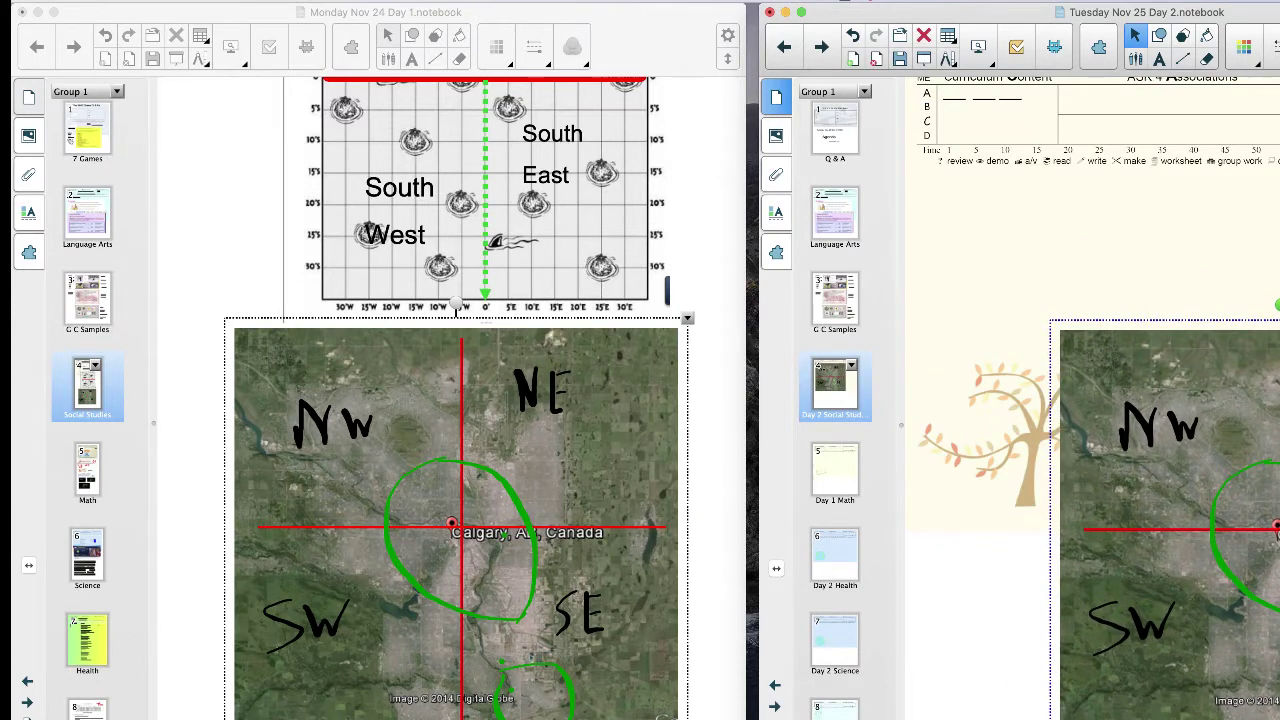
Copy the fraction video from Monday's Math page and paste it above the book picture on Day 1 Math.
{"action": "left_click", "coordinate": [87, 470]}
{"action": "scroll", "coordinate": [385, 416], "scroll_direction": "down", "scroll_amount": 10}
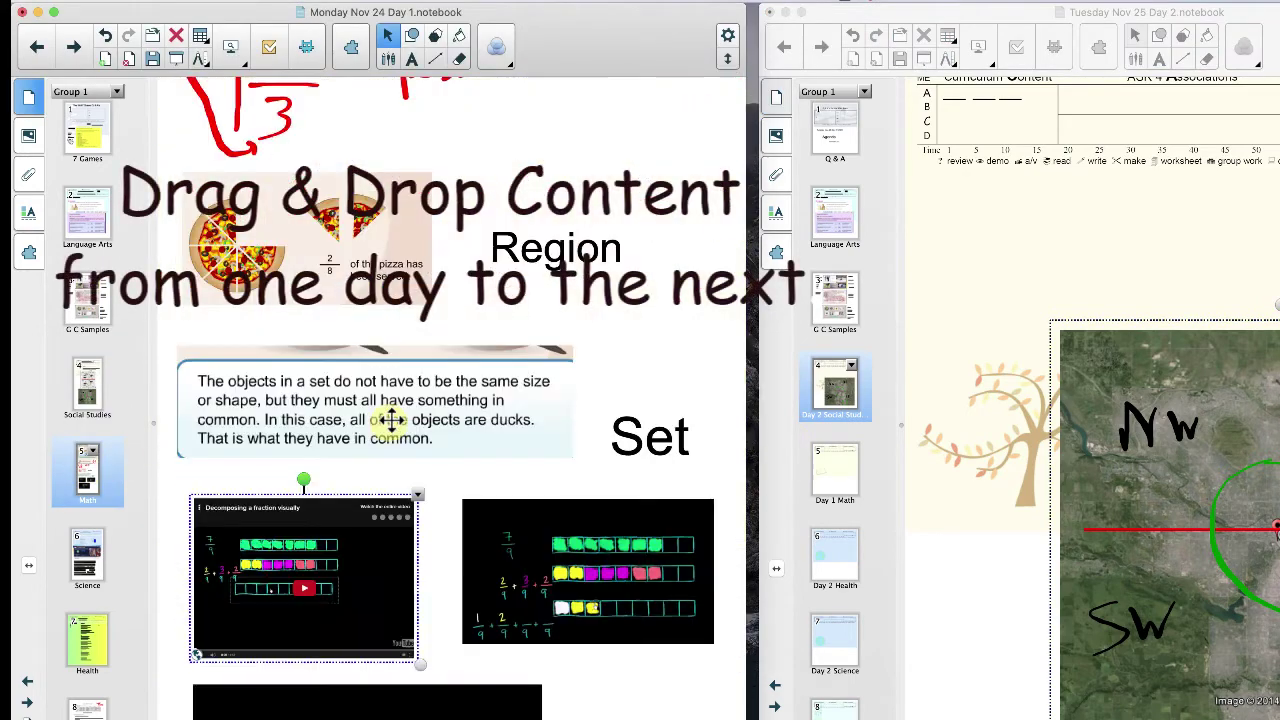
{"action": "left_click", "coordinate": [390, 420]}
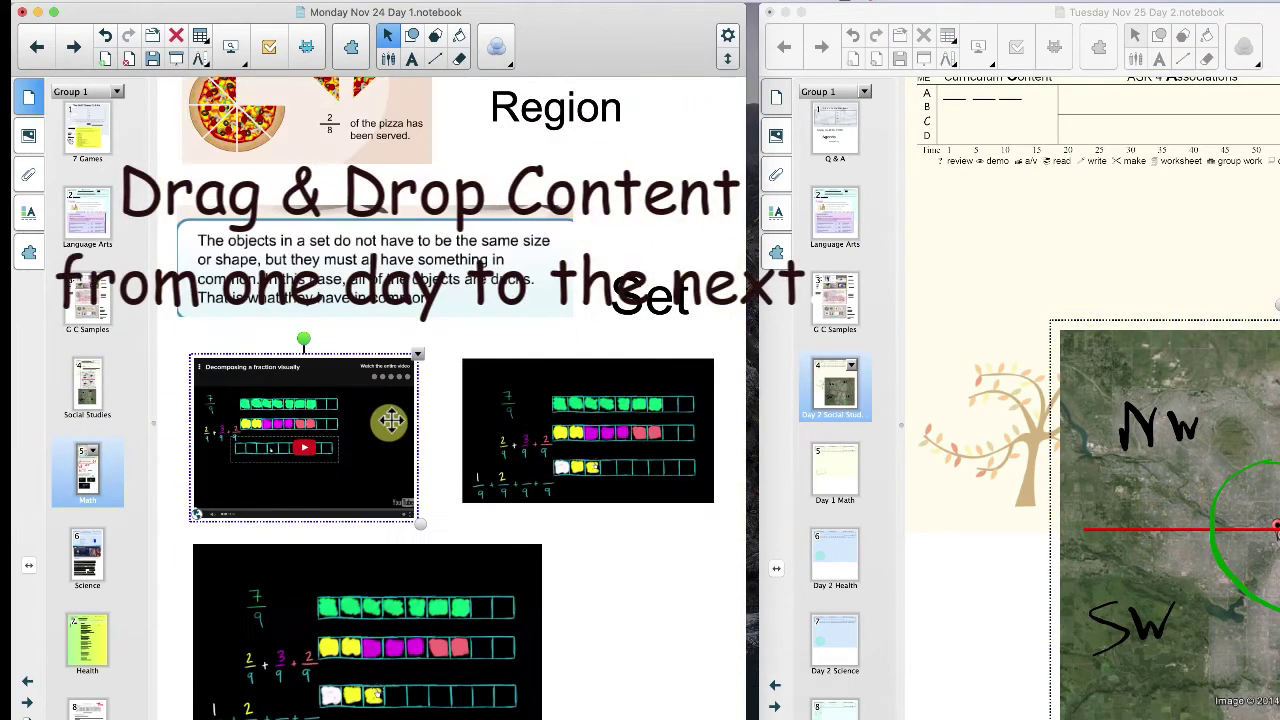
{"action": "left_click", "coordinate": [418, 357]}
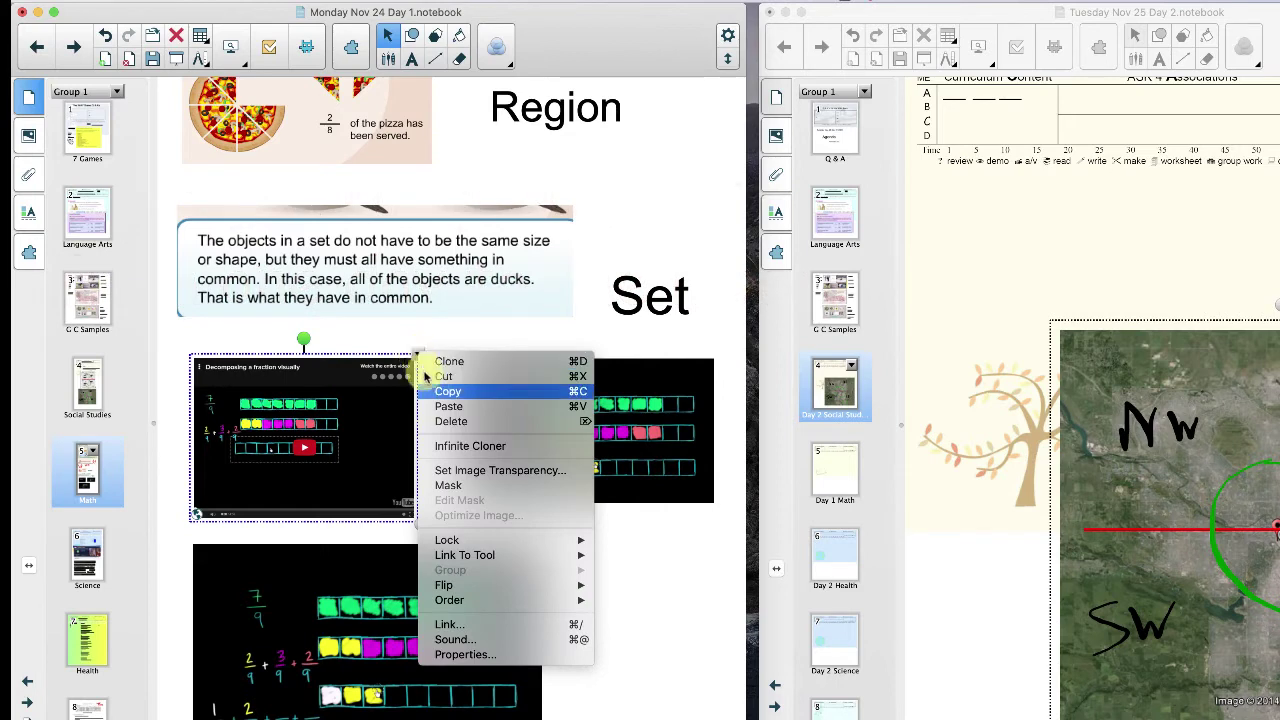
{"action": "left_click", "coordinate": [430, 391]}
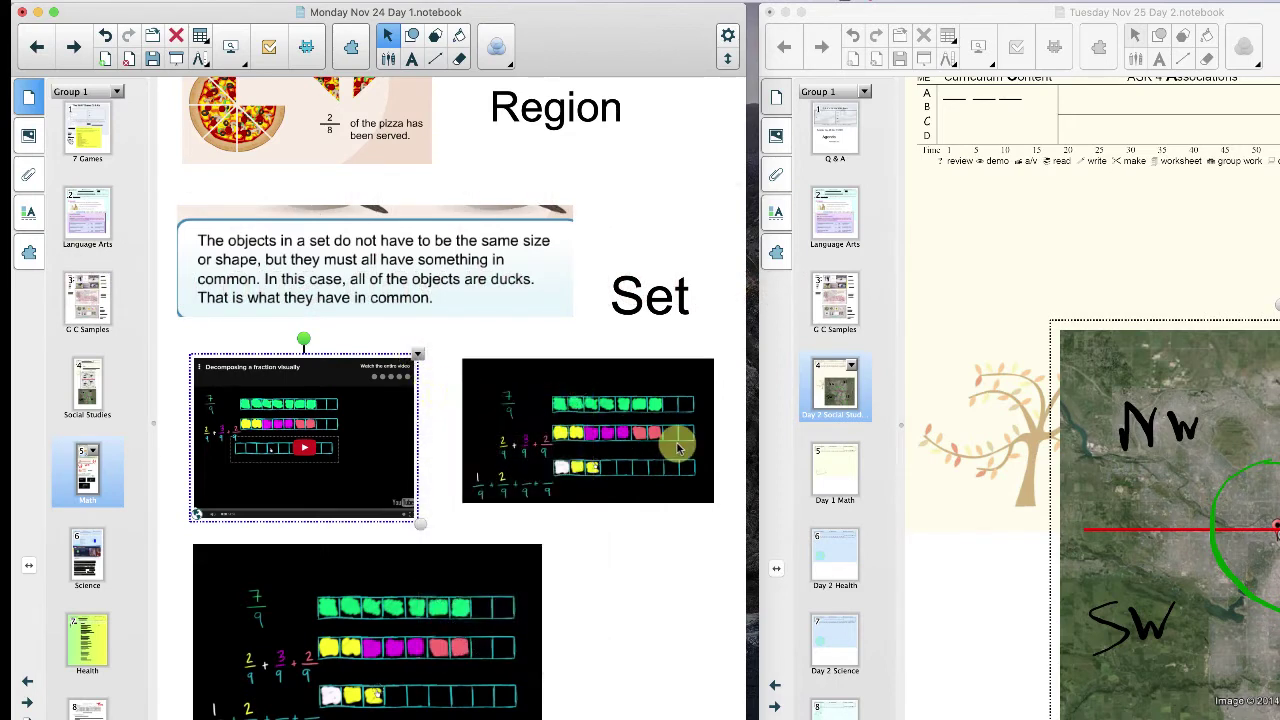
{"action": "left_click", "coordinate": [826, 481]}
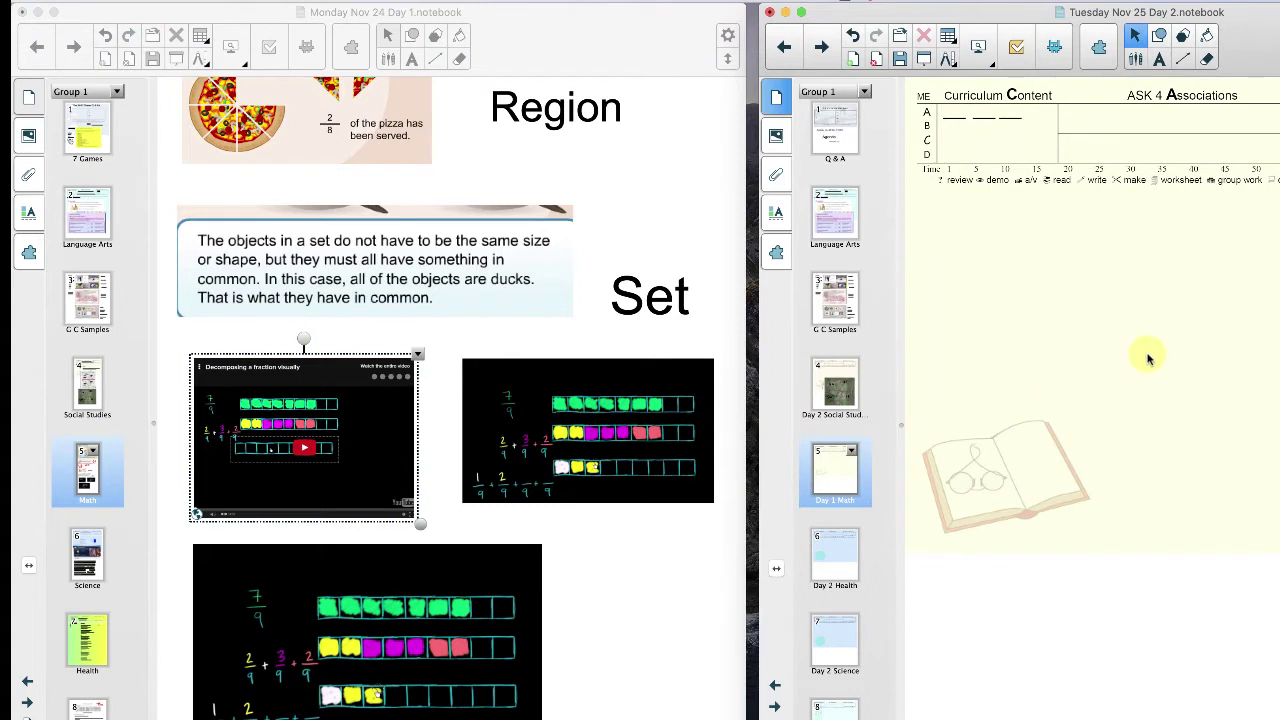
{"action": "key", "text": "super+v"}
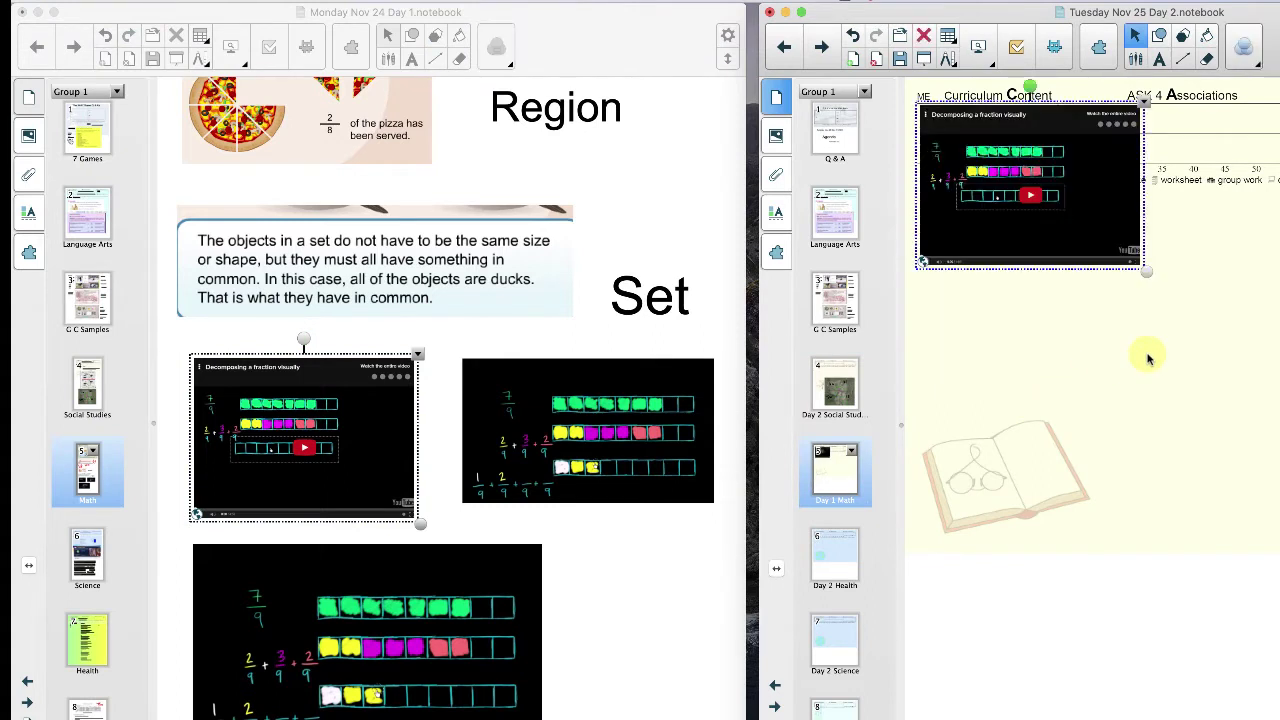
{"action": "left_click_drag", "start_coordinate": [1074, 191], "coordinate": [1149, 354]}
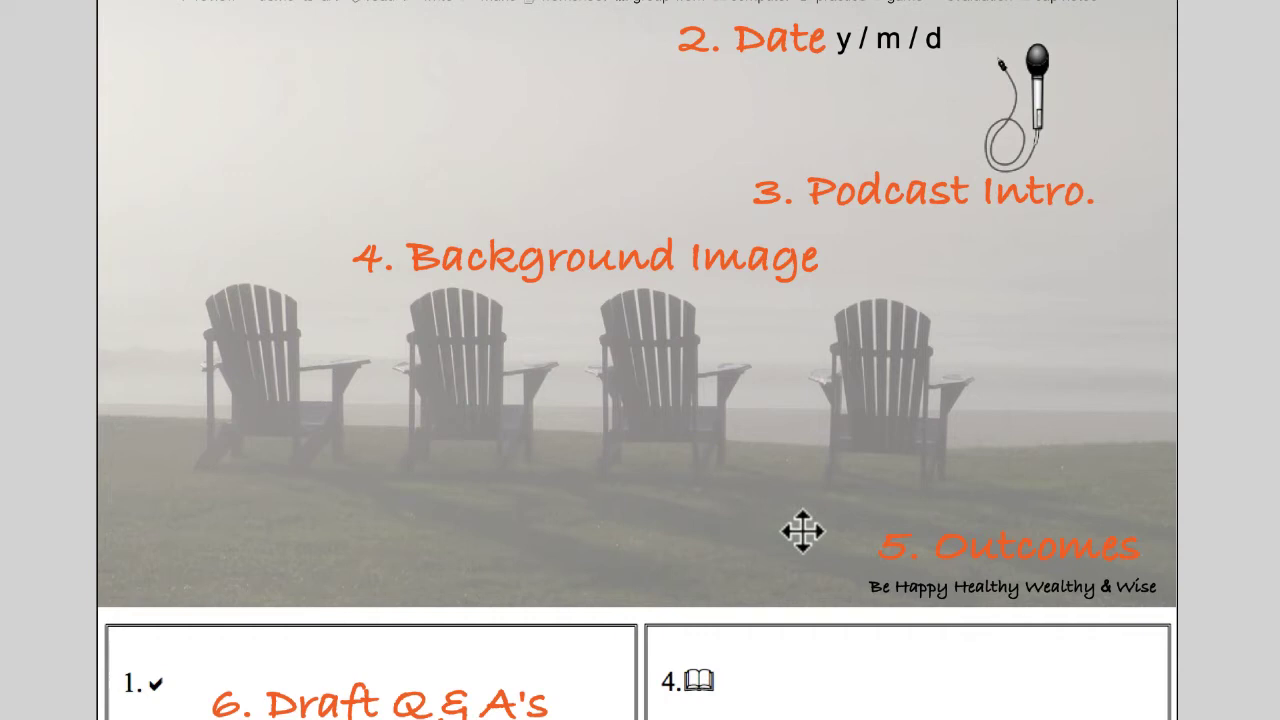
Scroll down through the template page's numbered sections.
{"action": "scroll", "coordinate": [823, 531], "scroll_direction": "down", "scroll_amount": 3}
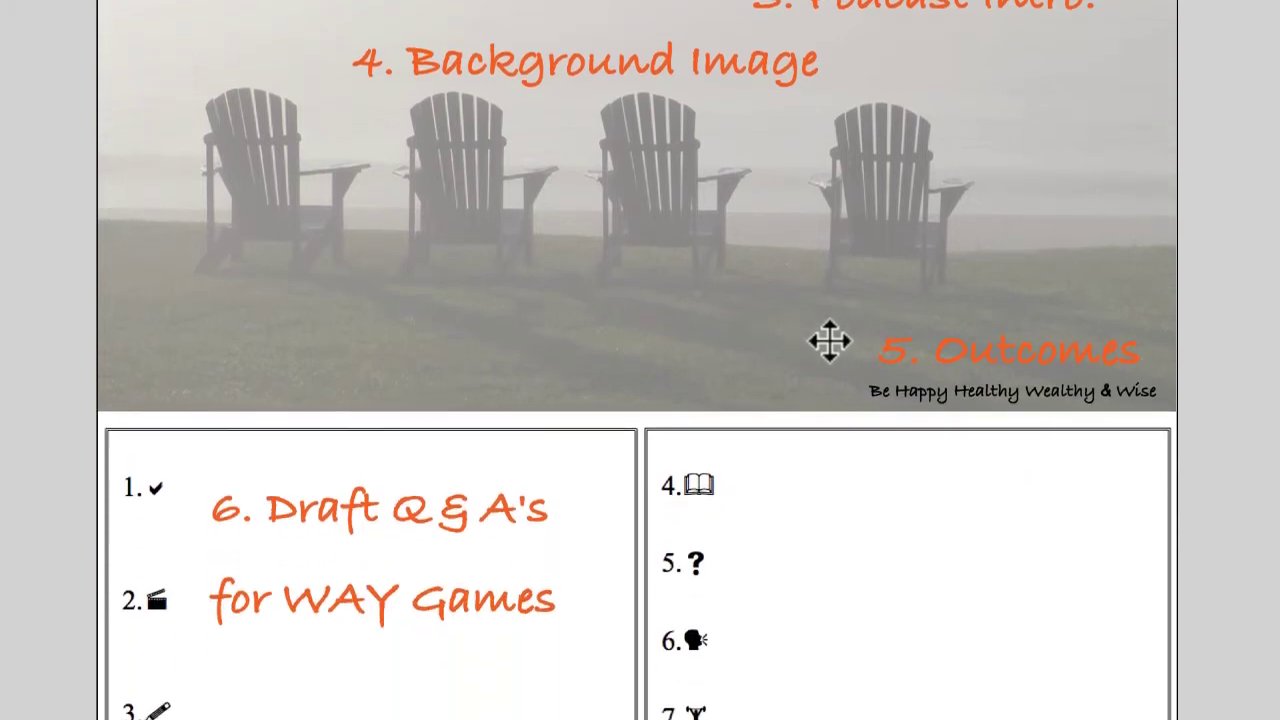